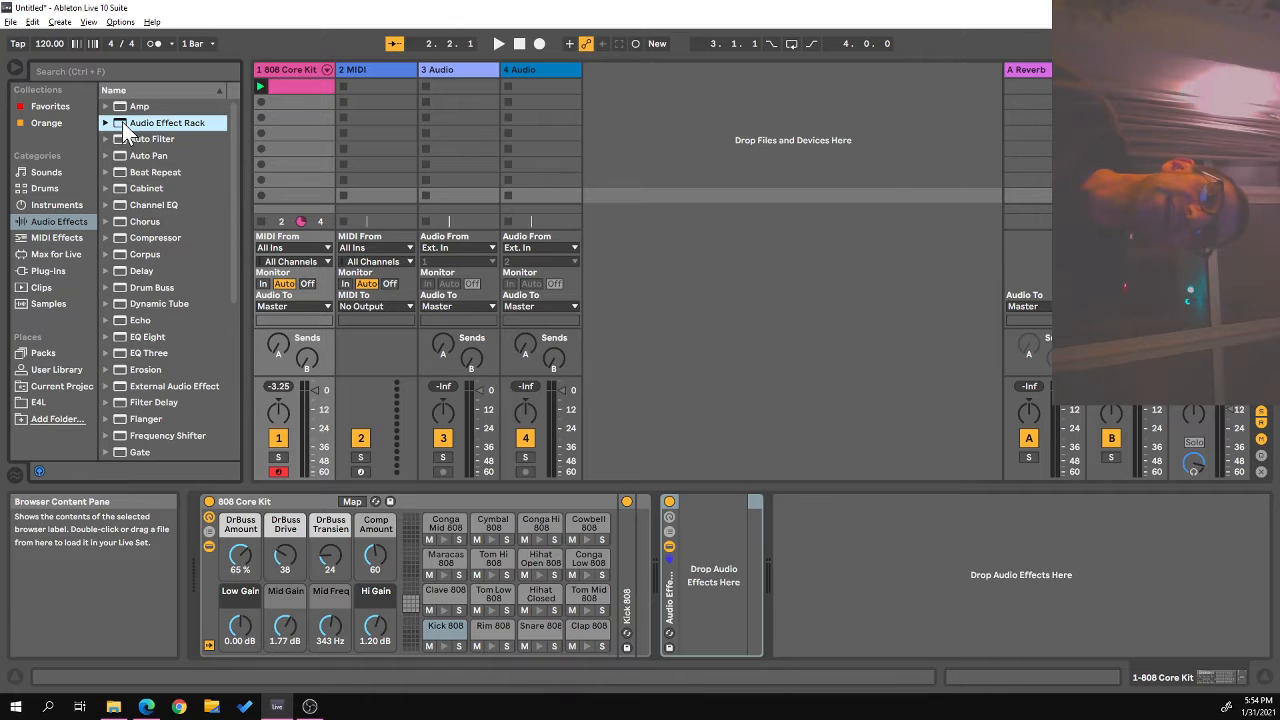
- Add the Erosion effect to the empty Audio Effect Rack and show the rack's chain list
click(736, 535)
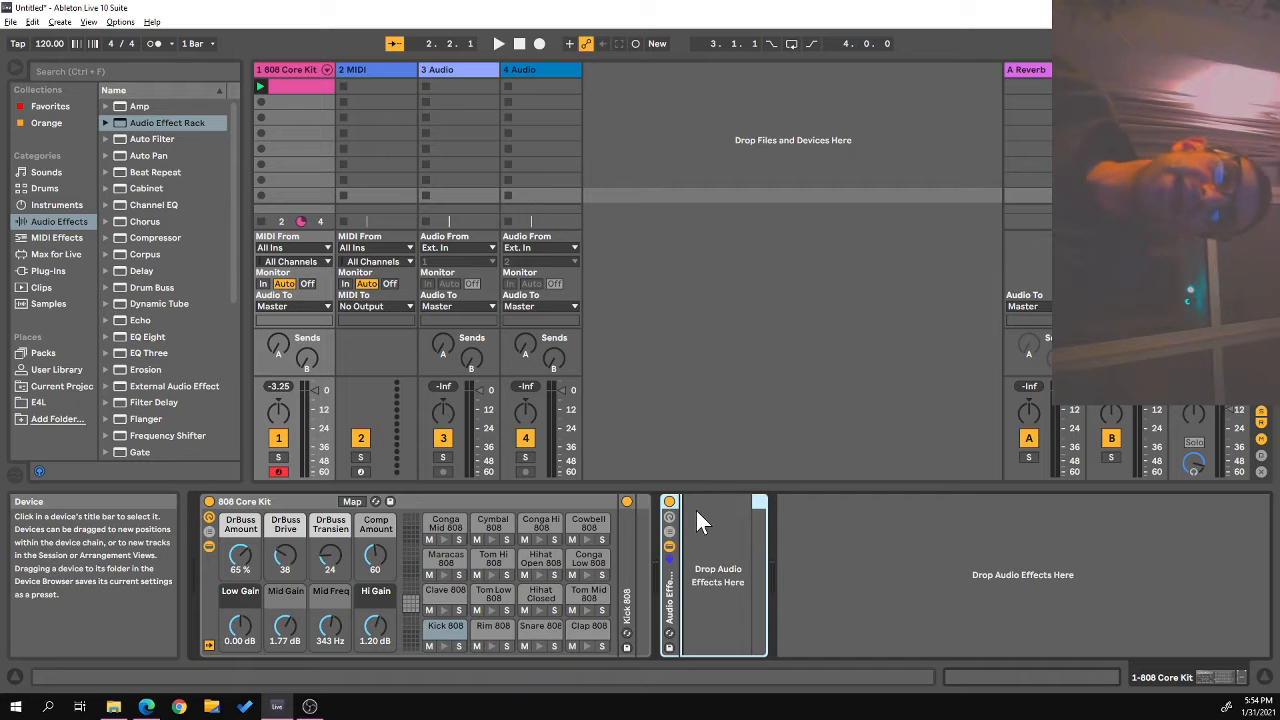
drag(231, 263, 229, 292)
click(121, 299)
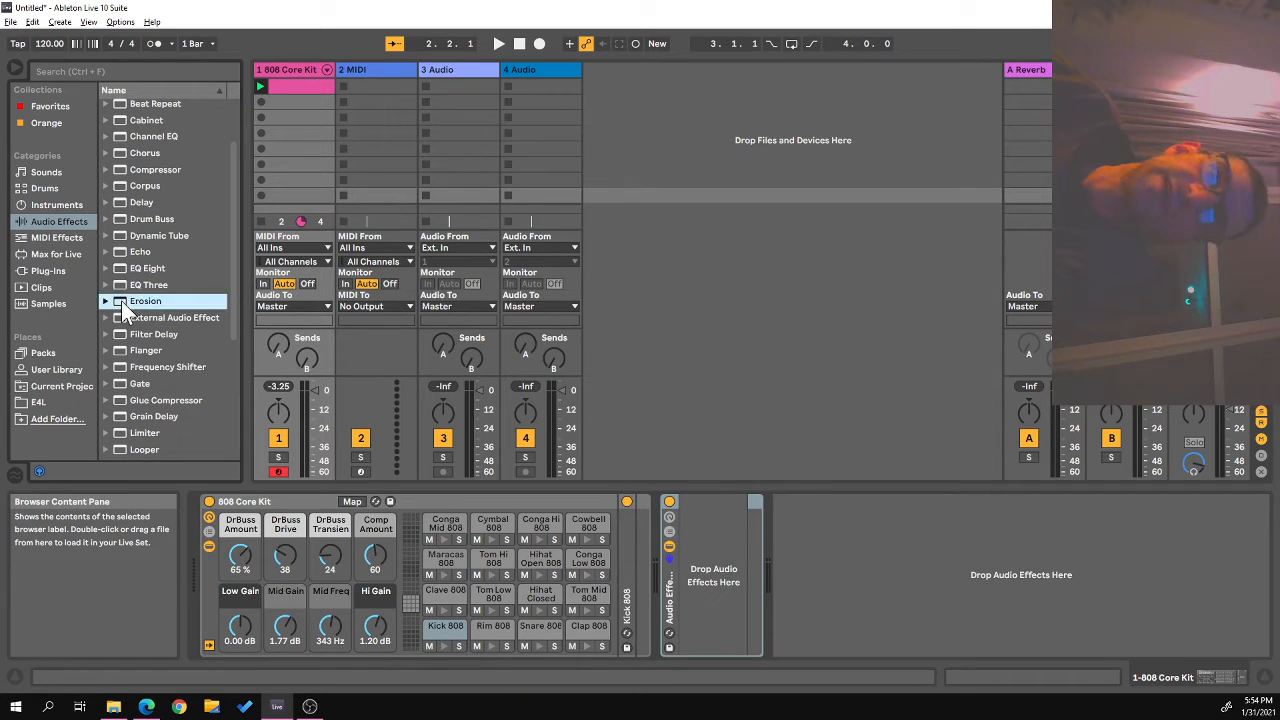
drag(121, 300, 704, 514)
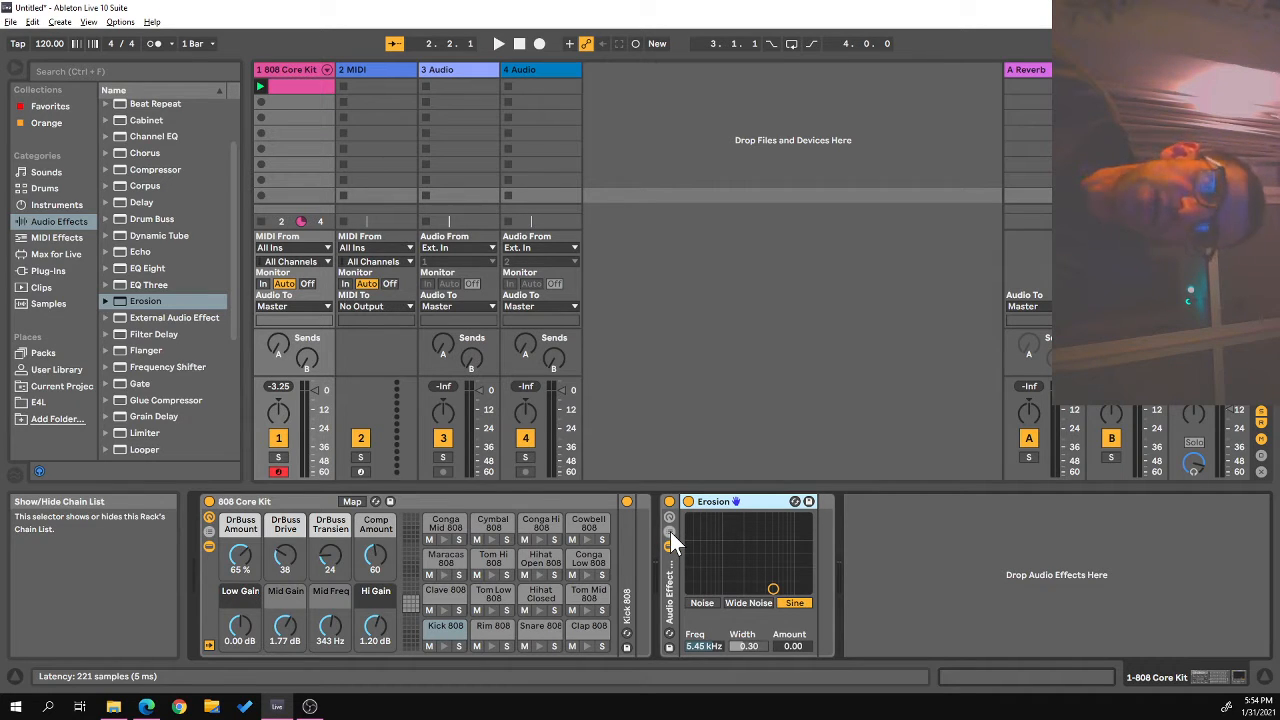
click(670, 532)
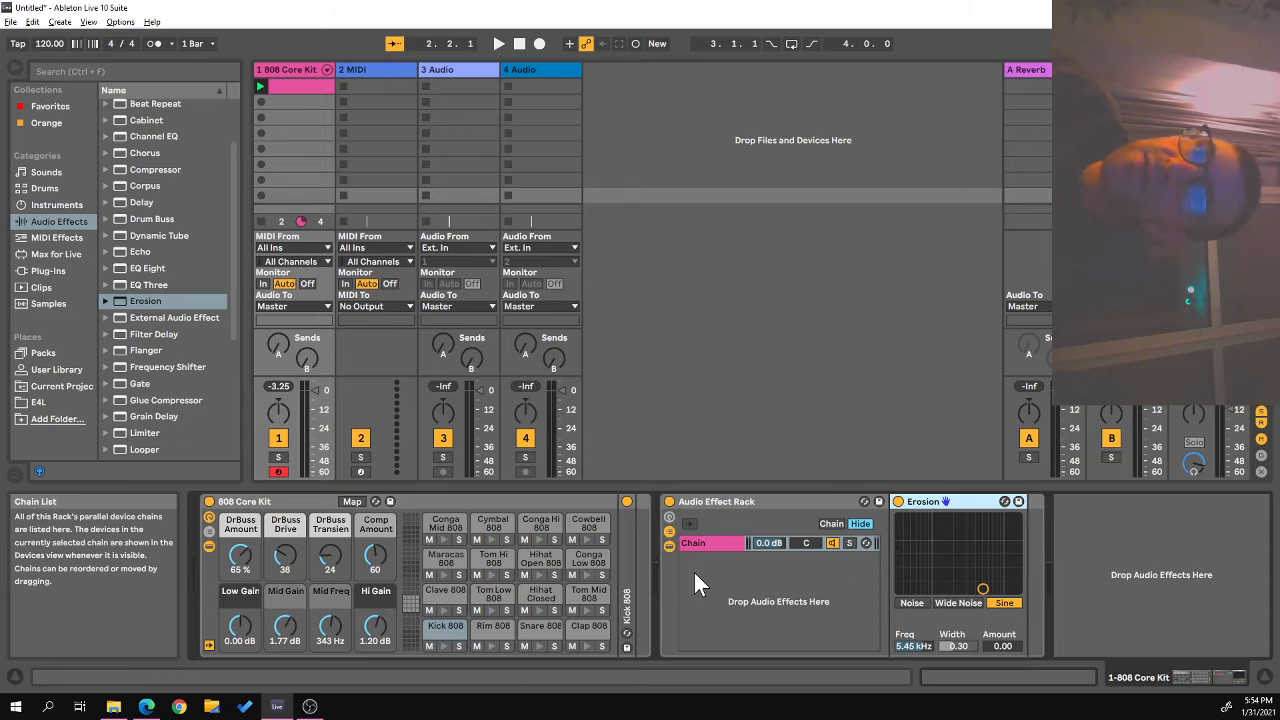
- Set Erosion's frequency to about 8.43 kHz and its amount to 200
click(916, 507)
click(964, 556)
drag(965, 549, 996, 523)
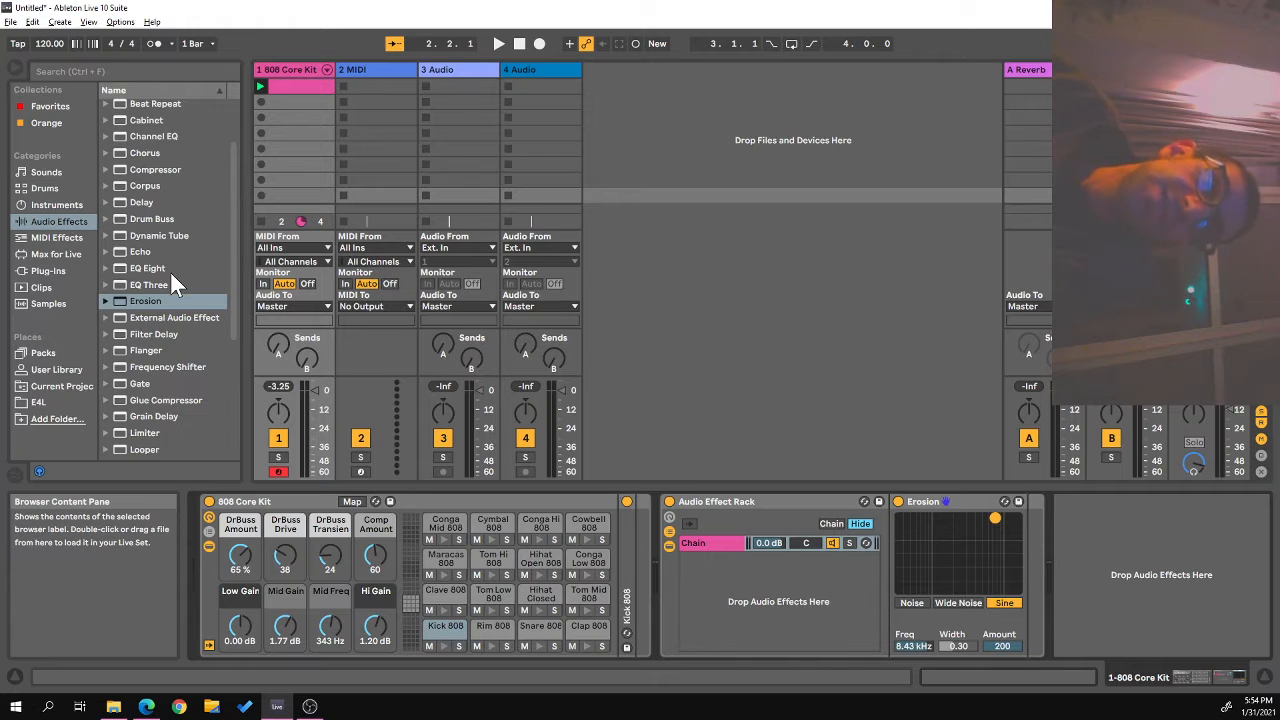
- Add the Saturator effect to the Audio Effect Rack as a second parallel chain
scroll(165, 320, down, 5)
scroll(165, 418, down, 4)
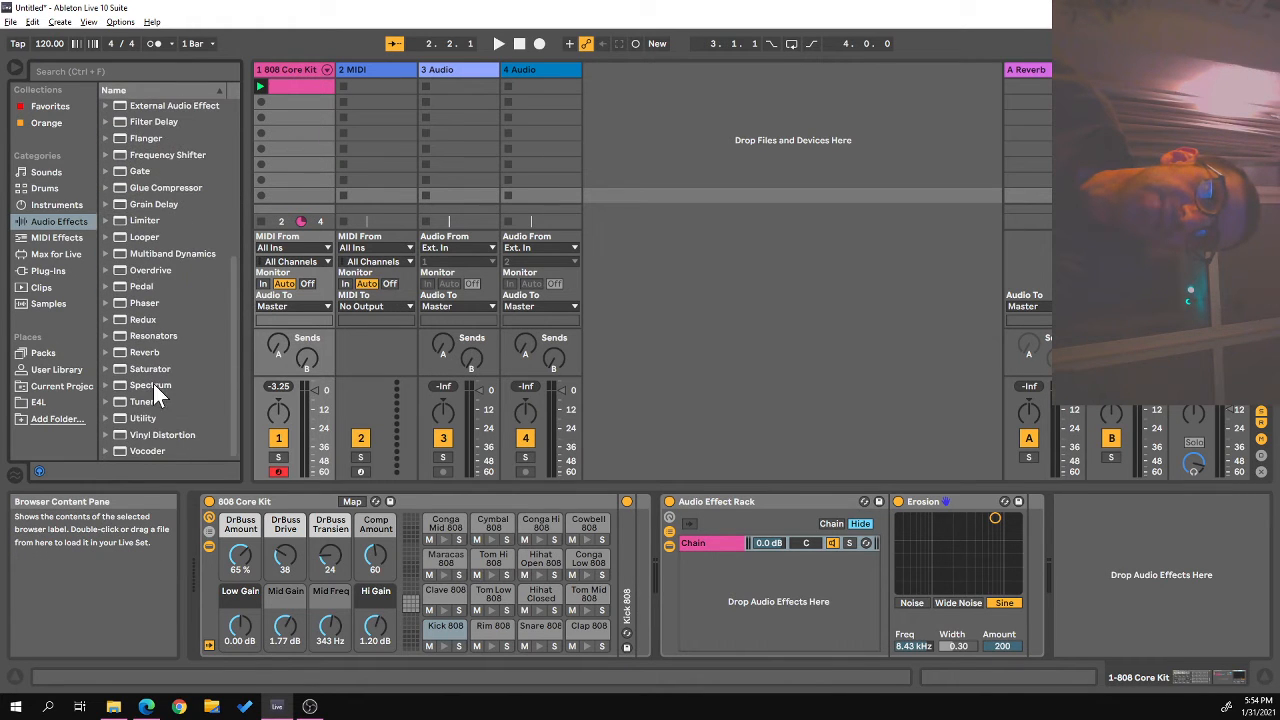
click(128, 371)
drag(119, 380, 711, 571)
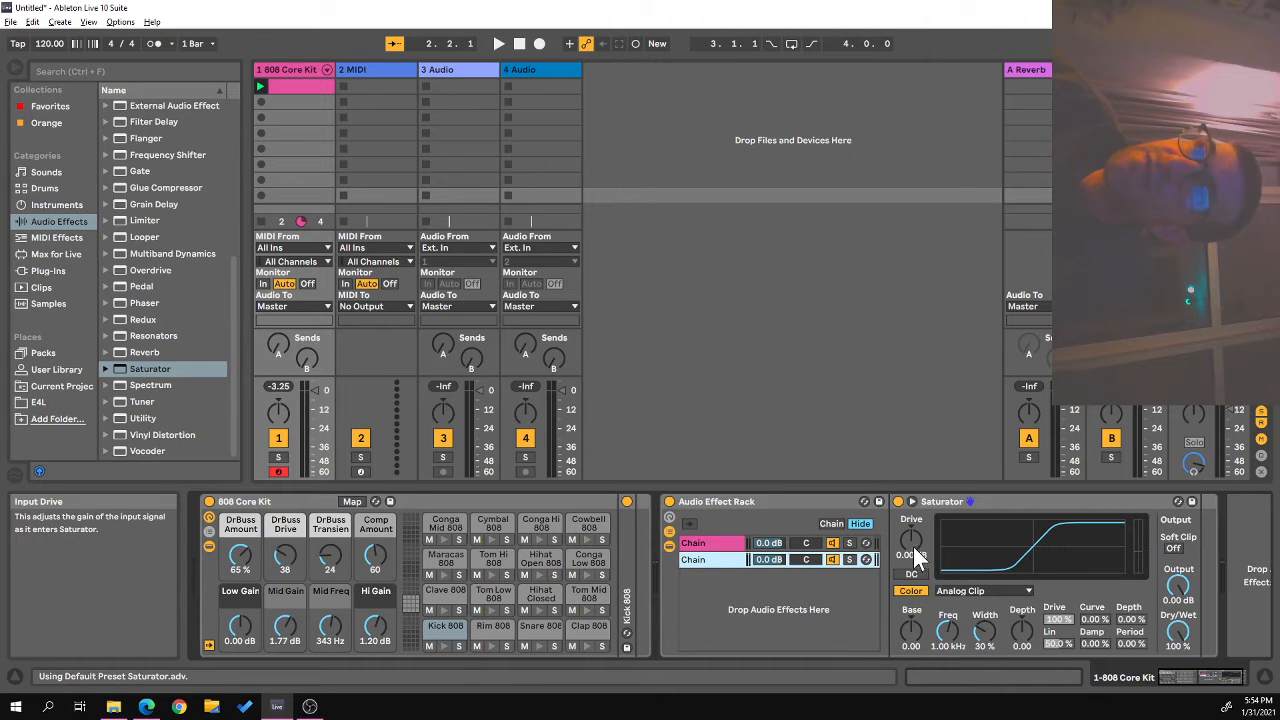
- Set the Saturator's drive to about 28.0 dB, base 12.0, frequency 347 Hz, width 38%, depth 6.10 and output -5.71 dB
drag(911, 546, 912, 524)
drag(911, 630, 1020, 610)
drag(1175, 586, 1169, 598)
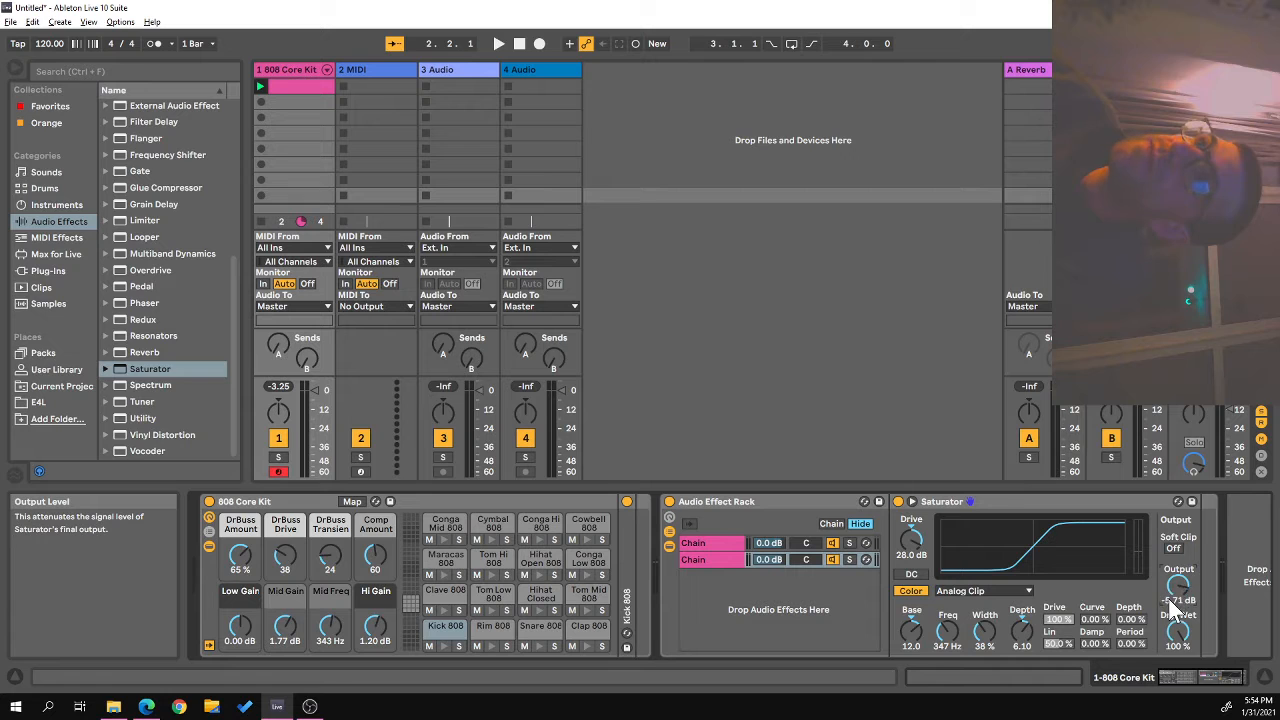
- Add the Reverb effect as a third parallel chain in the 808 Core Kit track's Audio Effect Rack
click(721, 560)
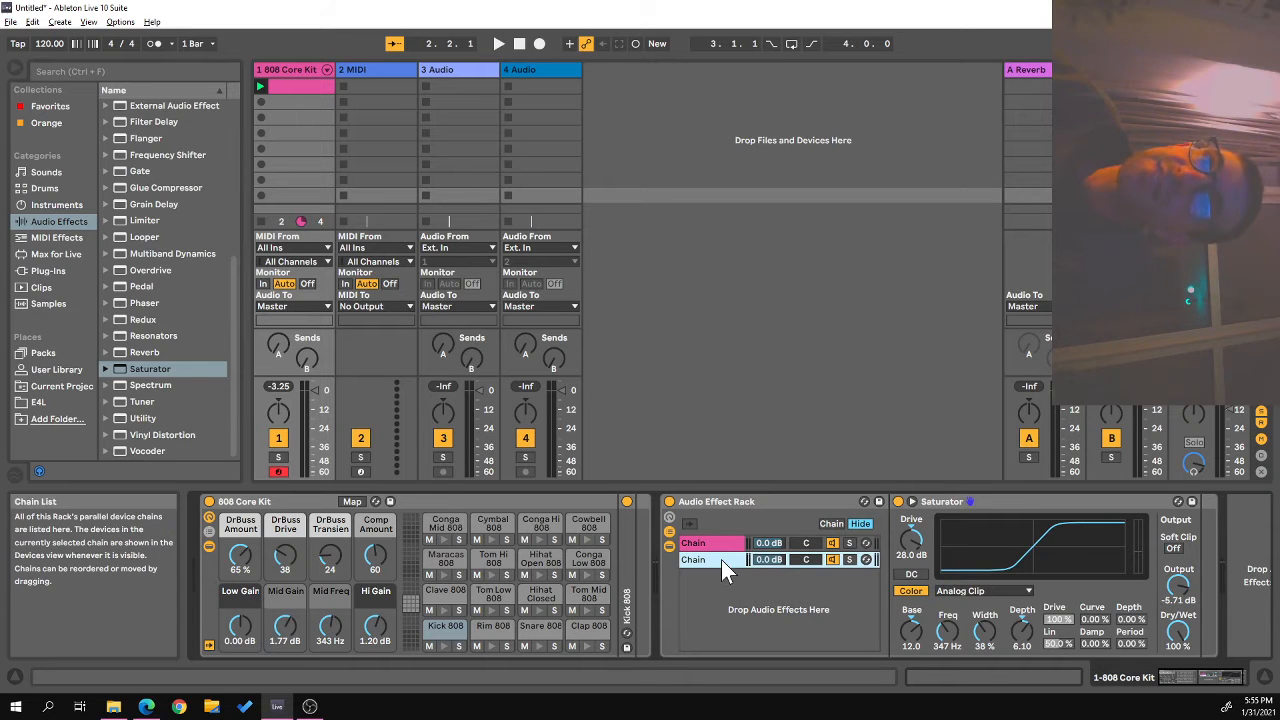
scroll(175, 328, up, 3)
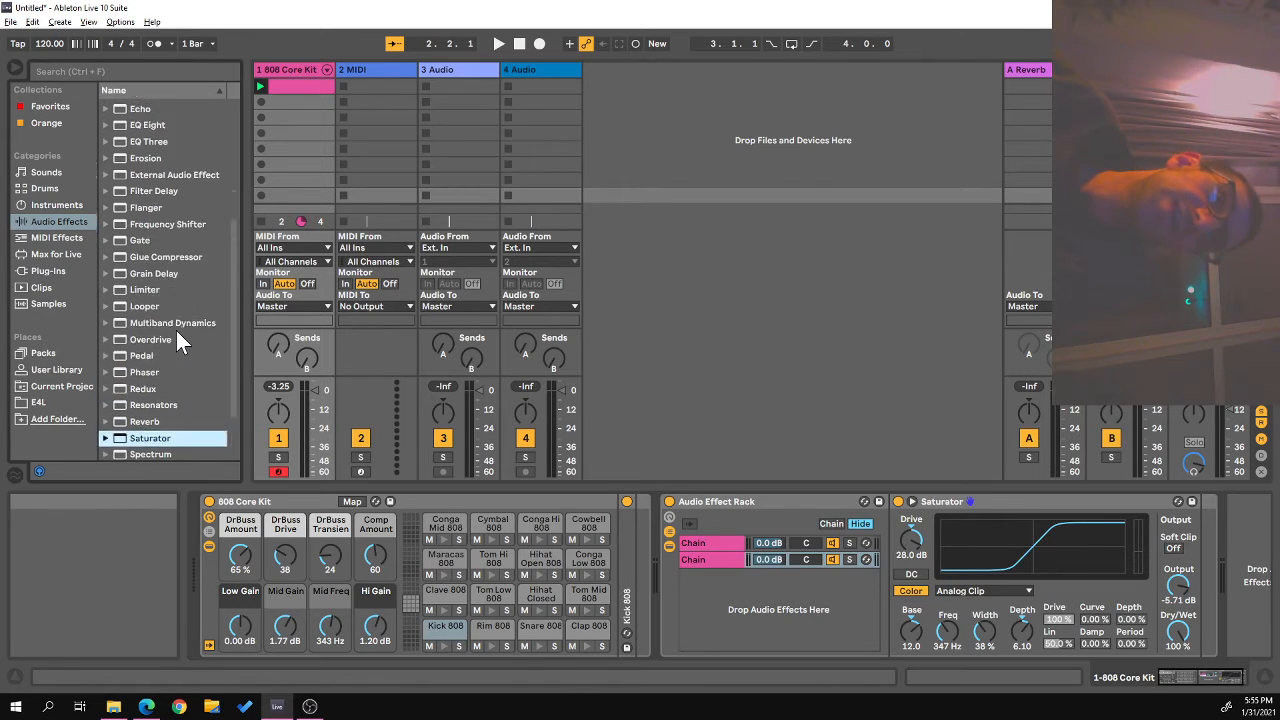
scroll(176, 330, down, 5)
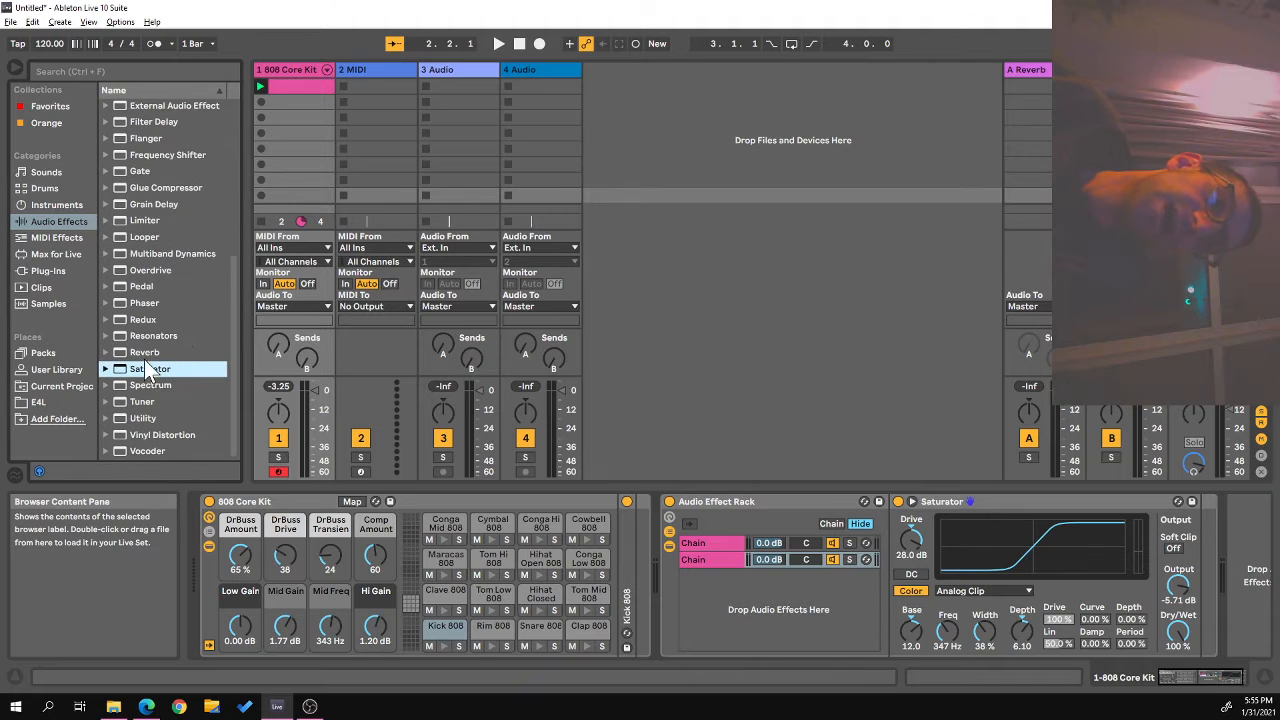
click(133, 352)
click(689, 559)
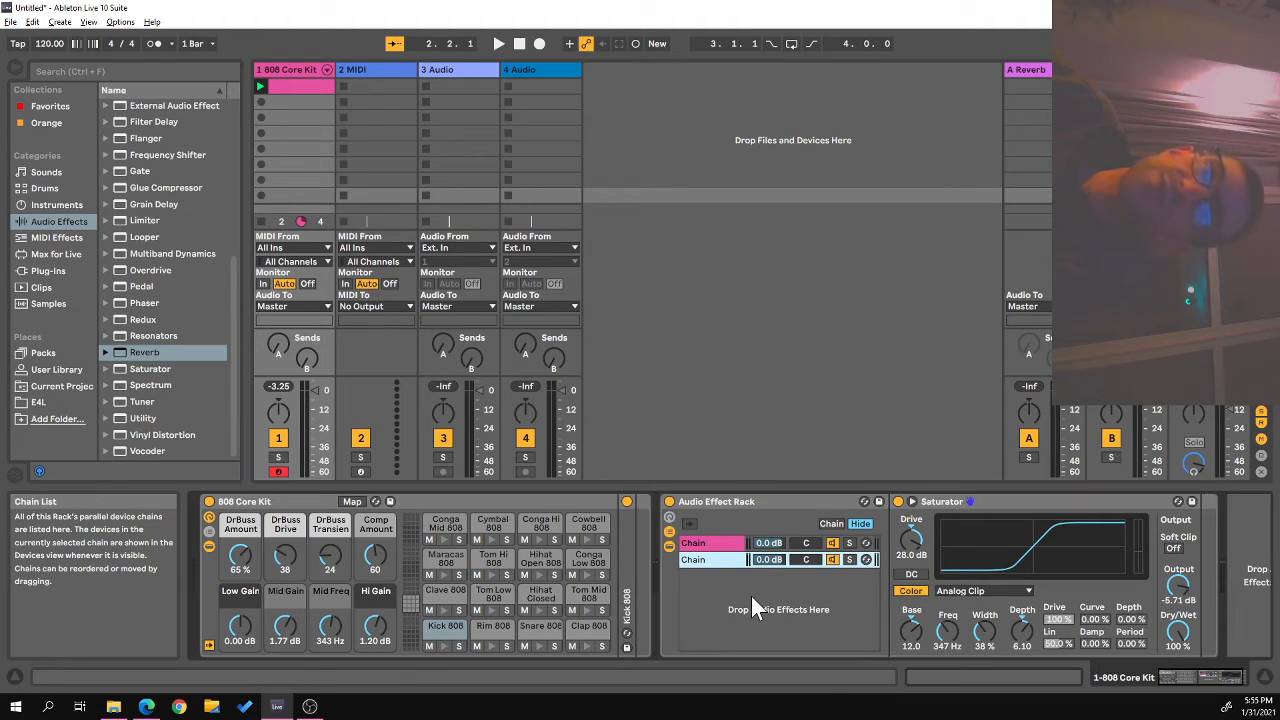
drag(143, 353, 728, 596)
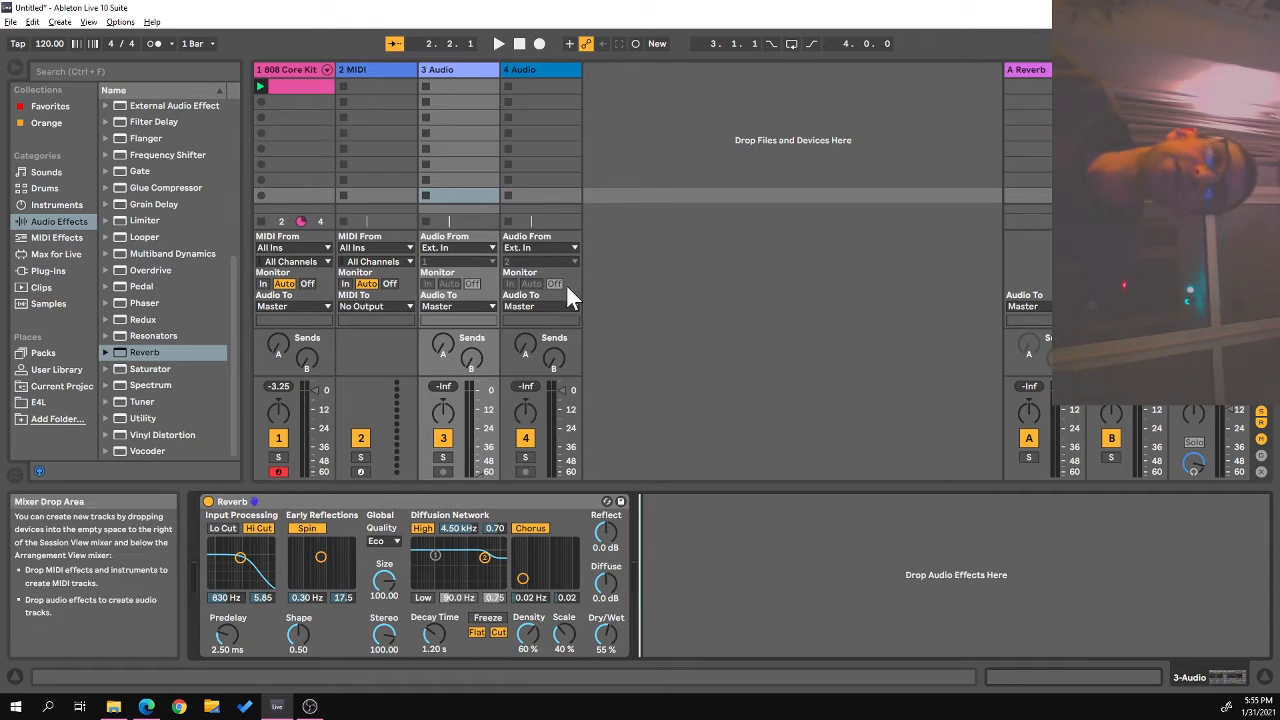
click(367, 70)
click(322, 70)
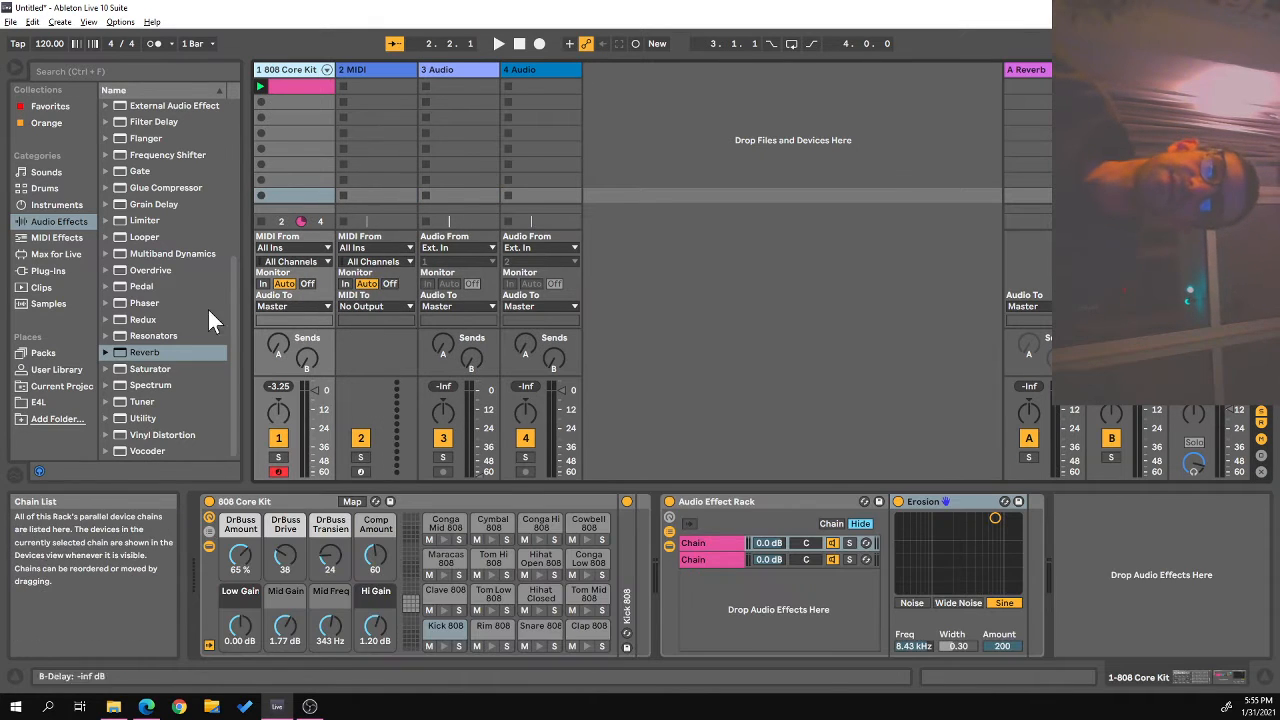
drag(125, 362, 719, 595)
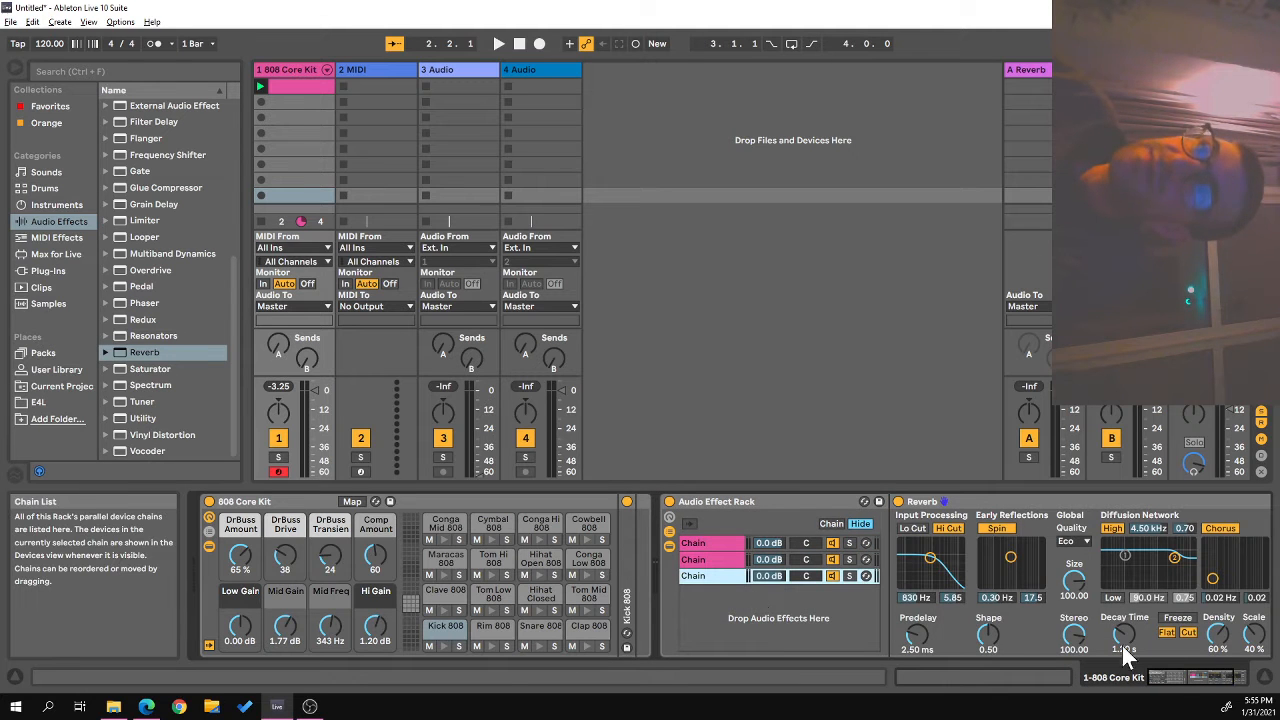
- Look through the rack's three chains to view each one's effect, ending on the Erosion chain
click(1169, 672)
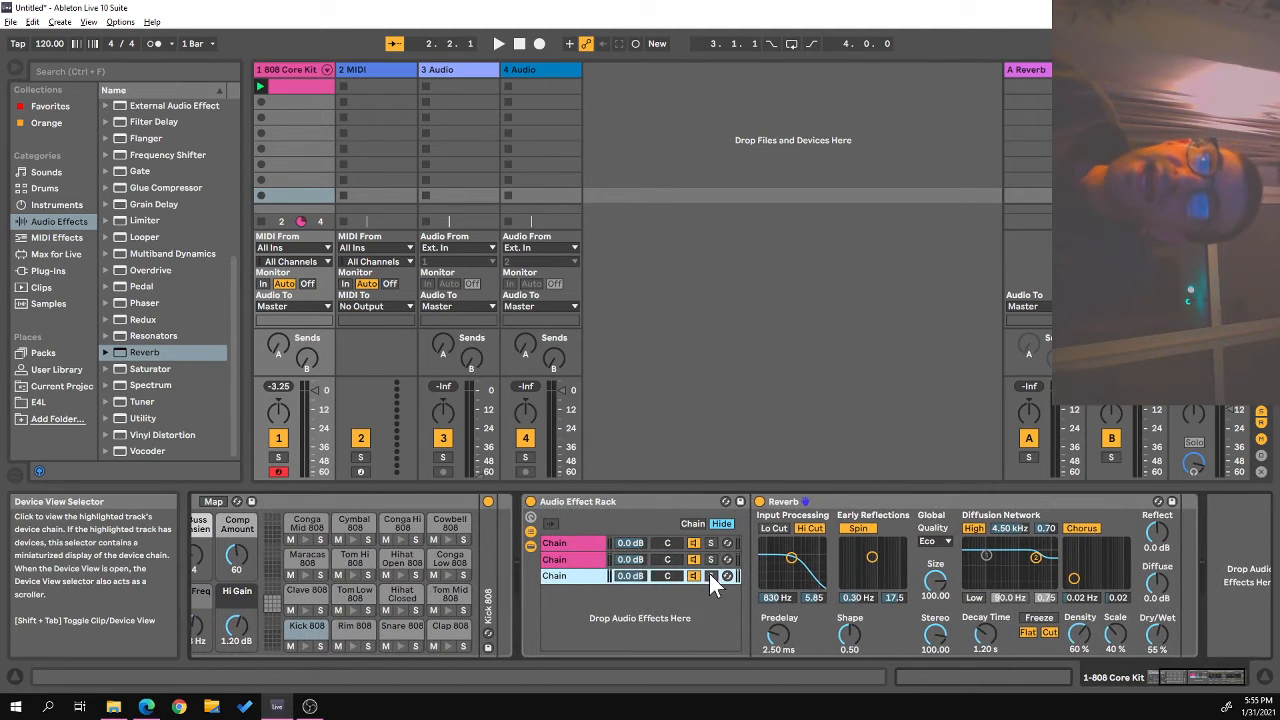
click(577, 546)
click(575, 561)
click(573, 577)
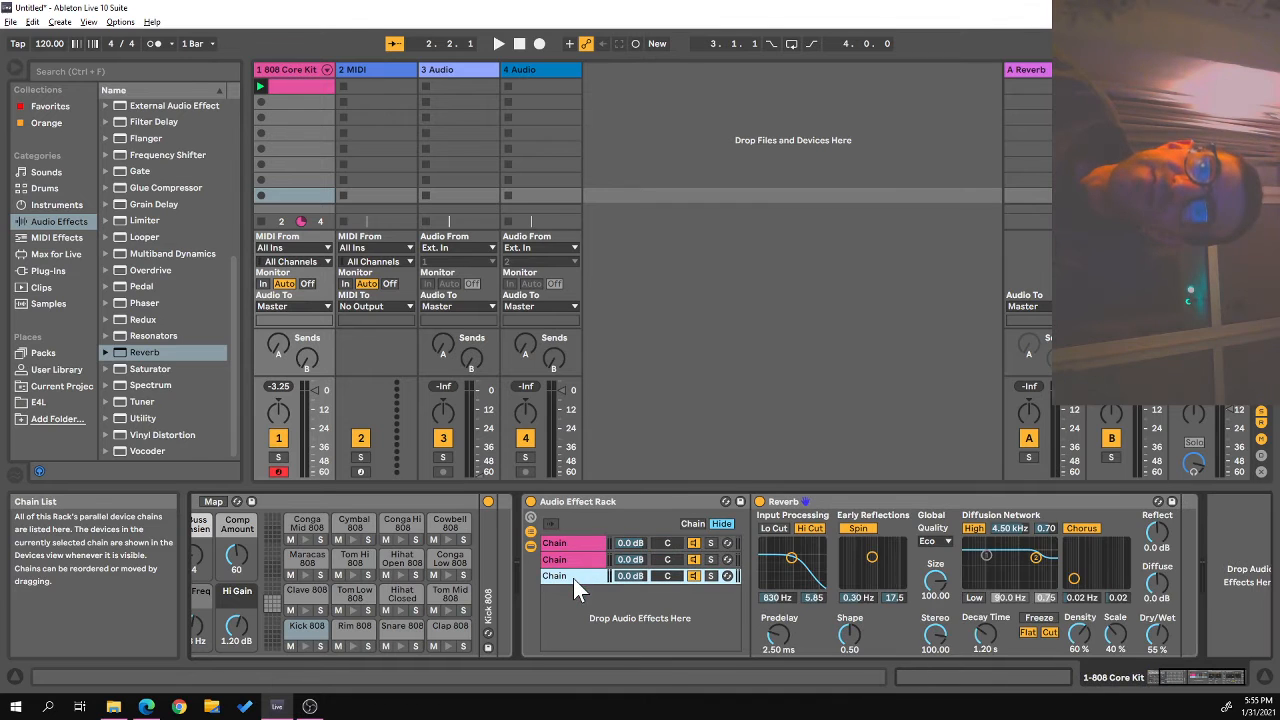
click(574, 545)
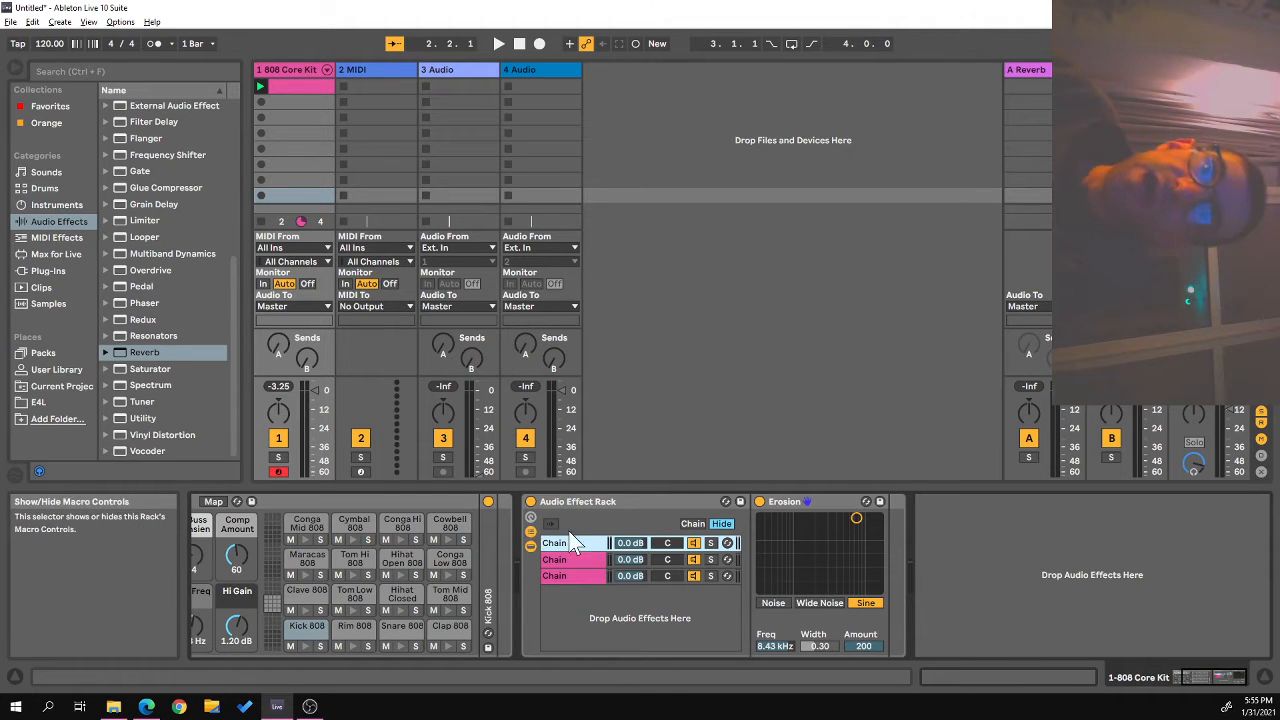
- Show the rack's Chain Select Editor and extend the Erosion chain's zone to span 0 to about 64
click(693, 524)
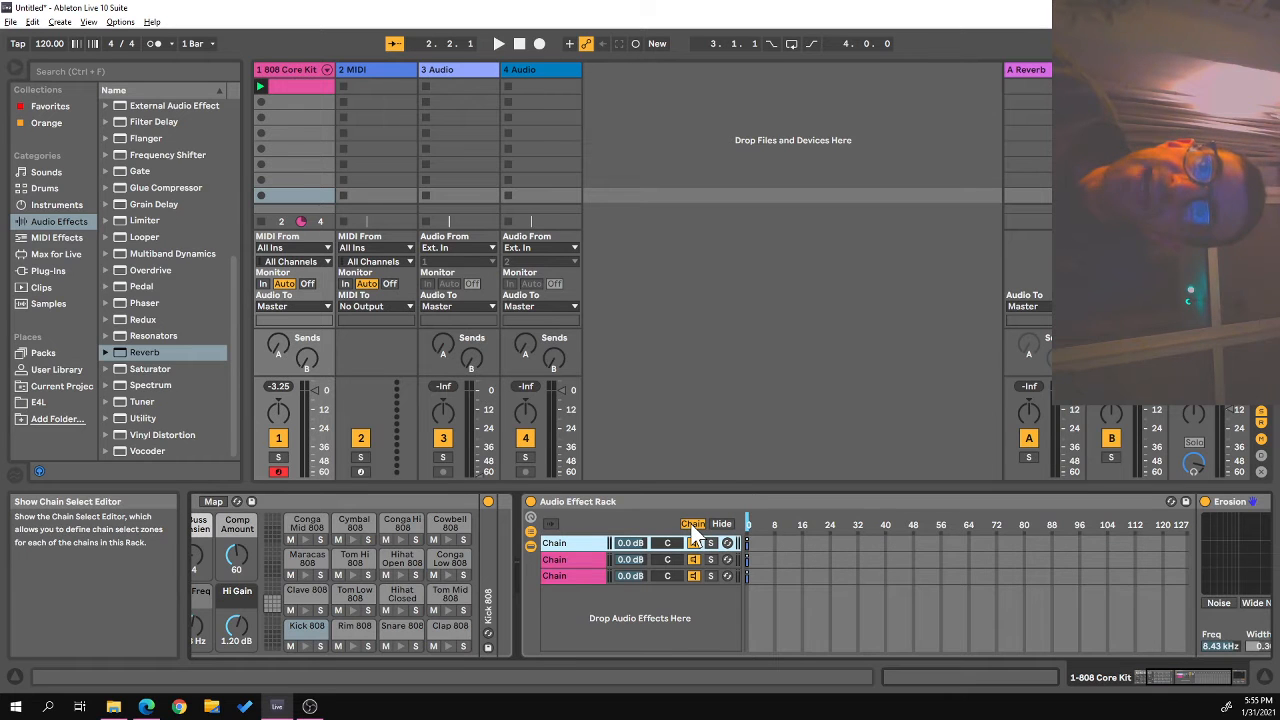
click(1196, 678)
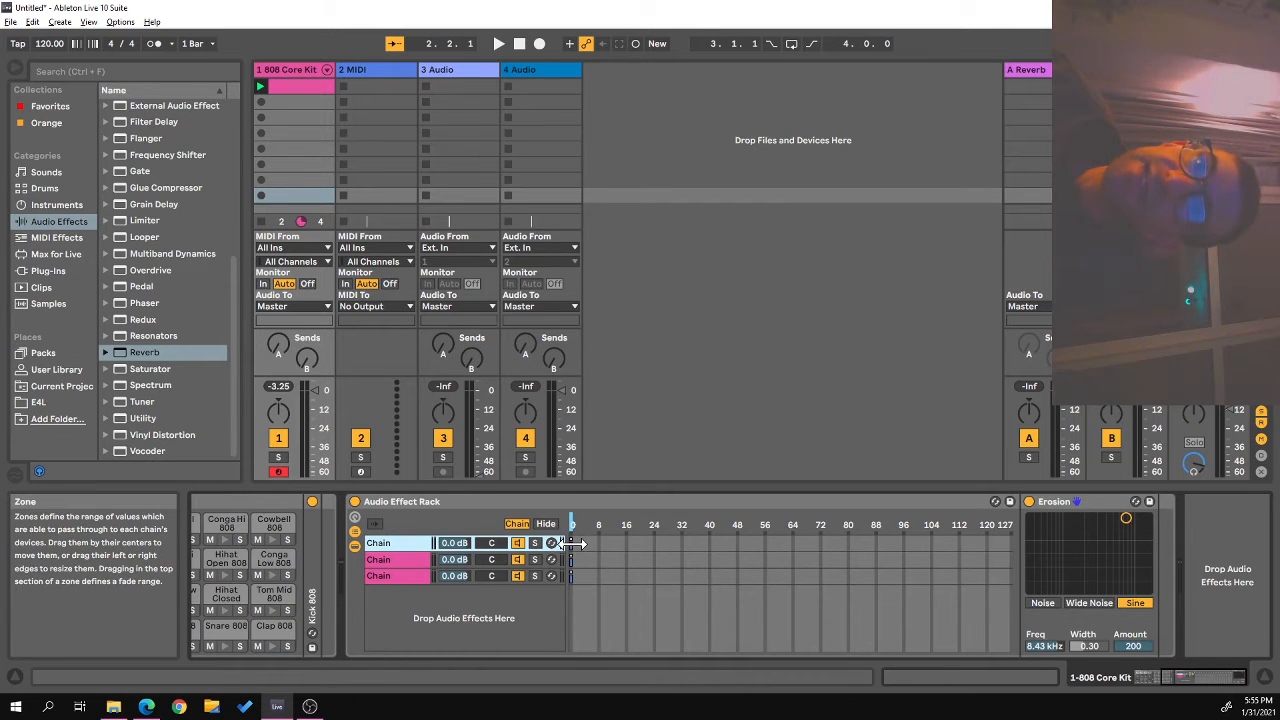
drag(574, 545, 621, 548)
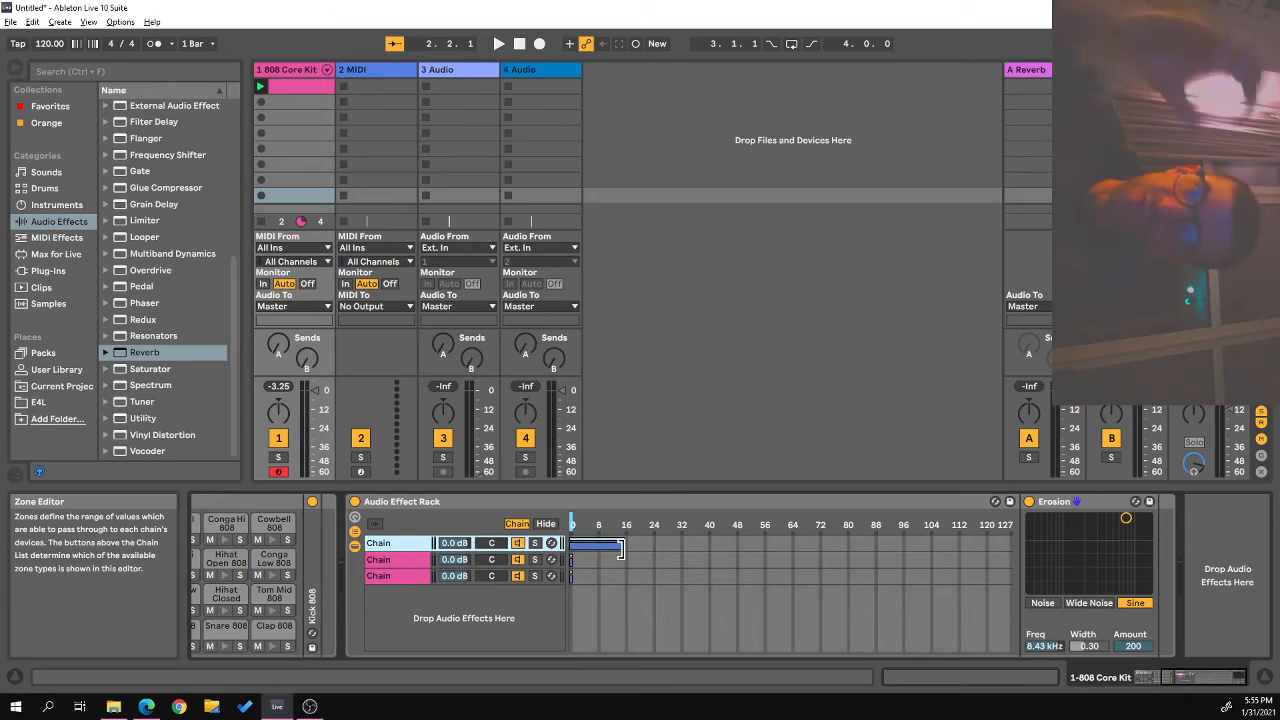
drag(621, 547, 790, 540)
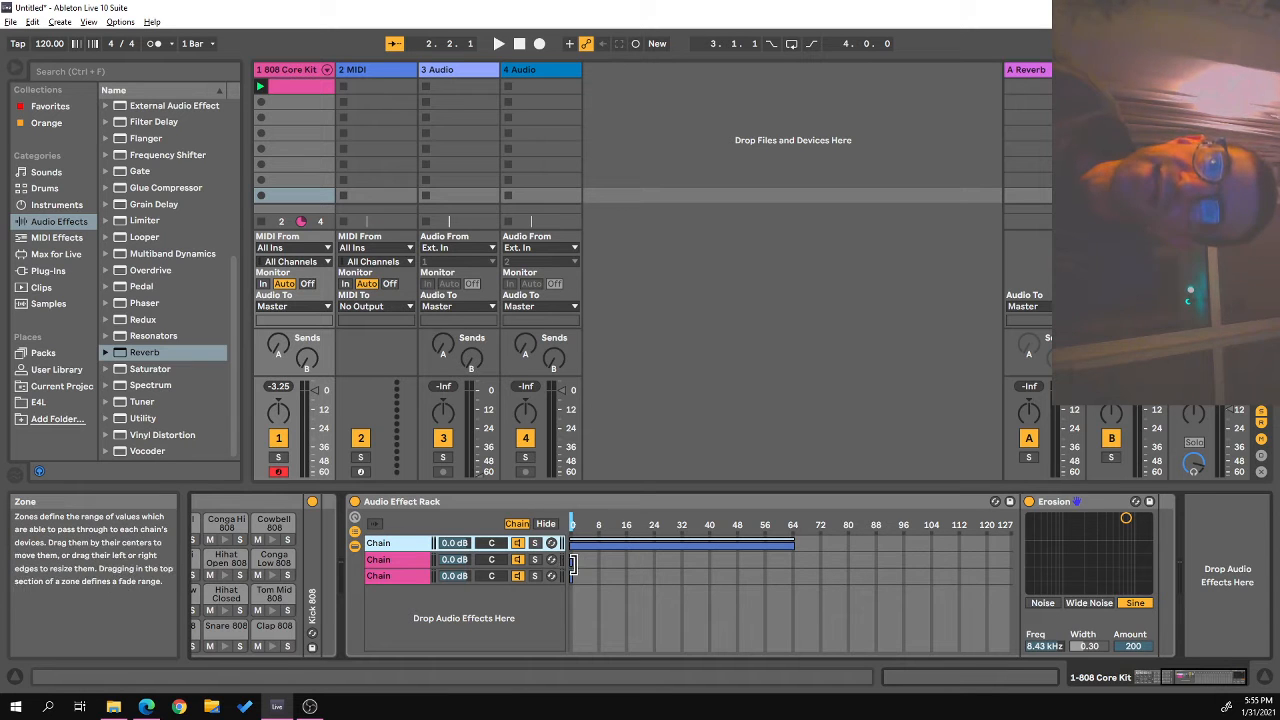
- Lengthen the Saturator chain's zone and move it to span 61 to 92
drag(572, 563, 665, 563)
drag(779, 566, 852, 566)
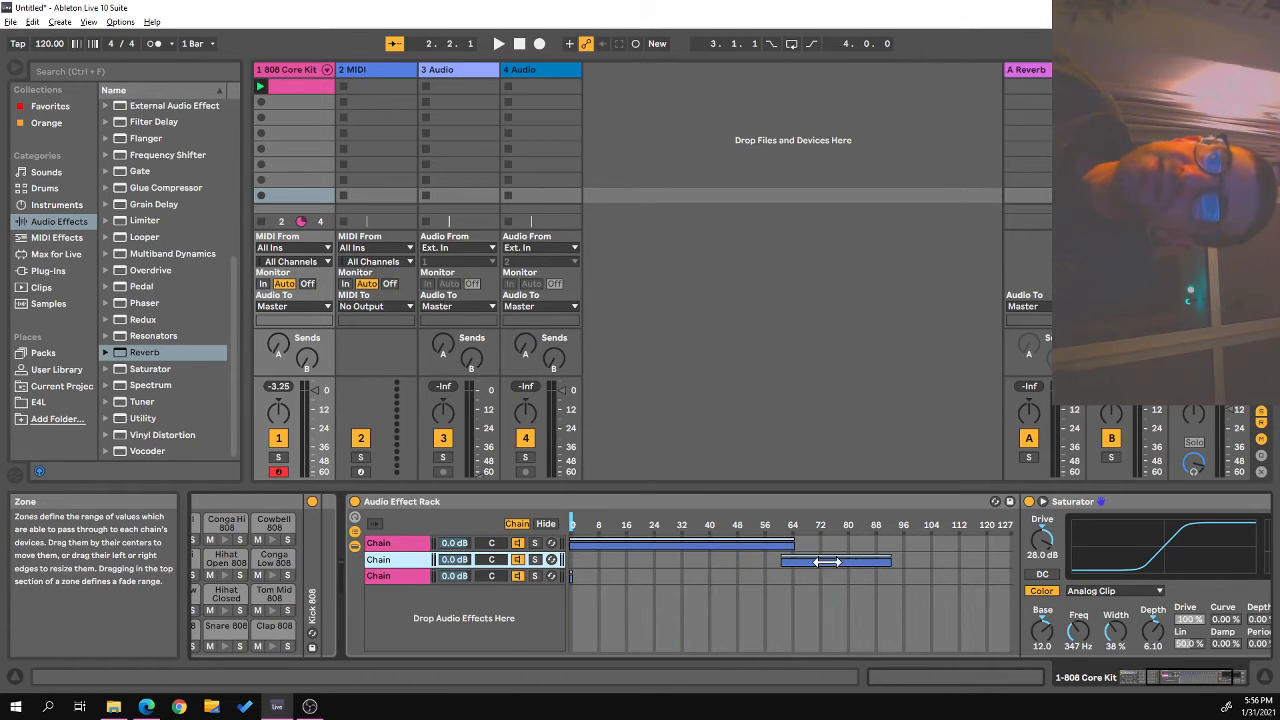
- Fade out the Erosion chain's zone from about 8 to its upper end
click(660, 546)
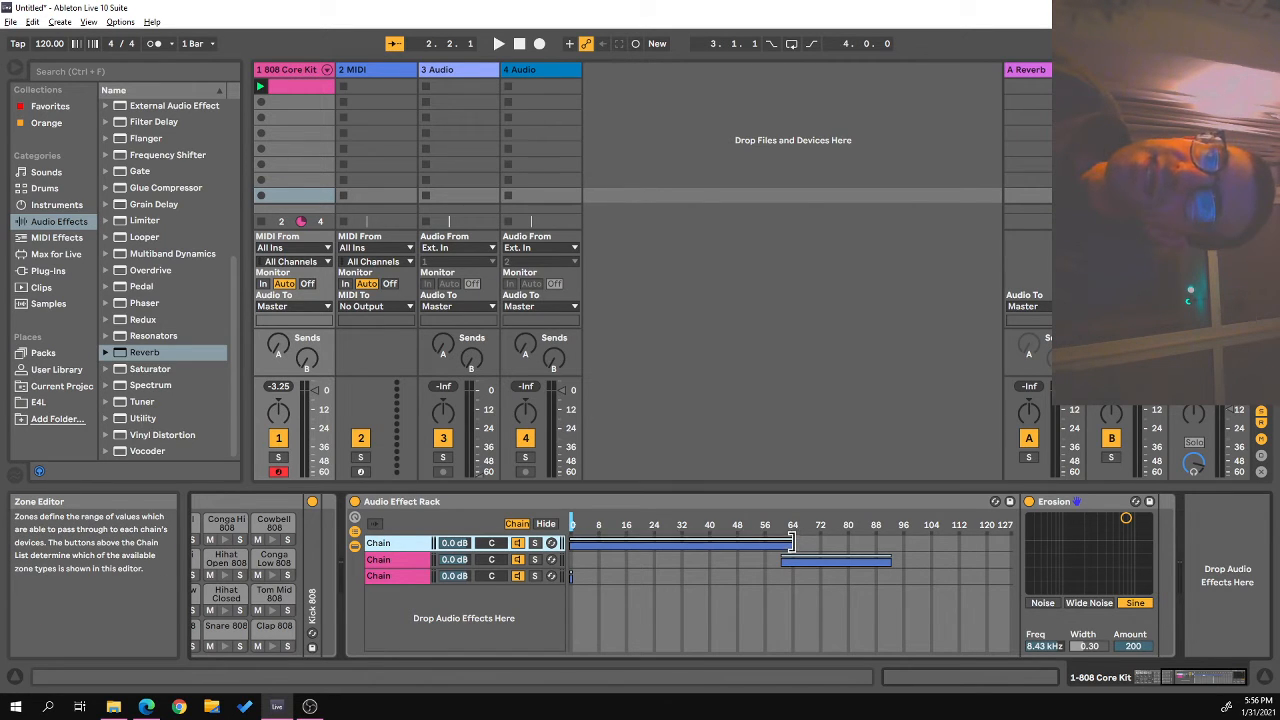
drag(793, 540, 596, 532)
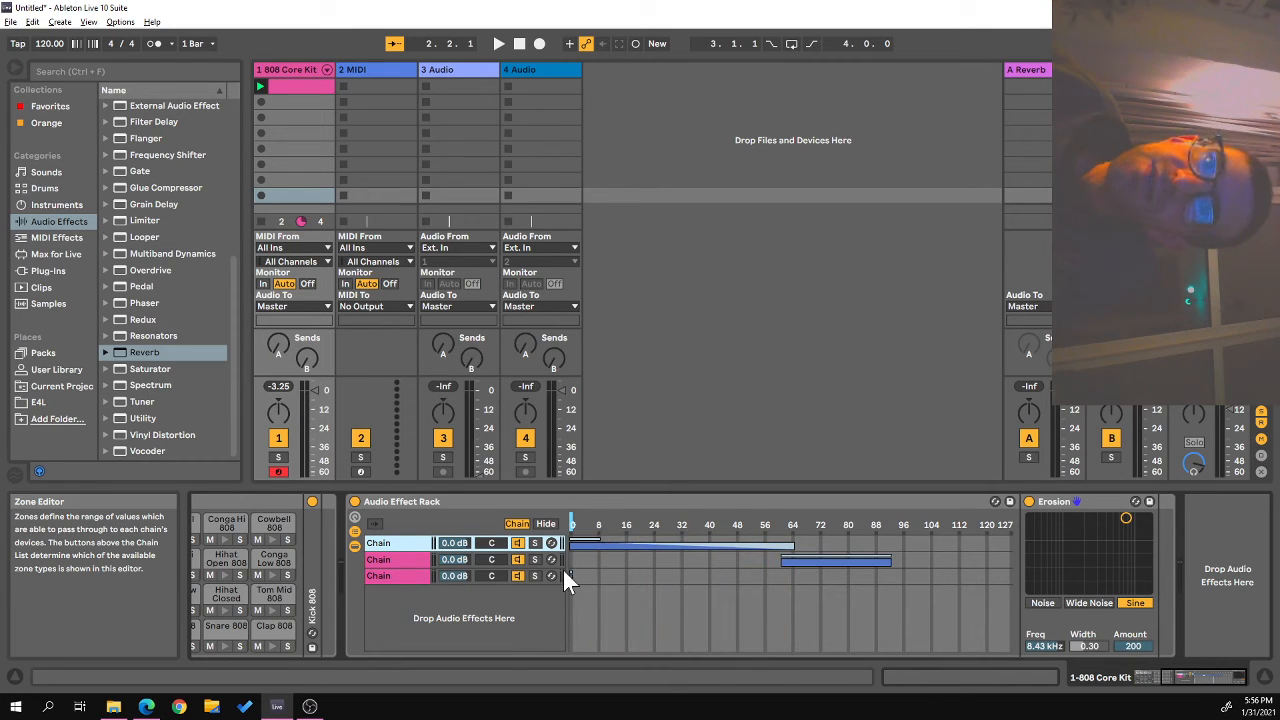
- Widen the Saturator chain's zone to about 16–119, fading it in up to 112 and out from there
click(663, 576)
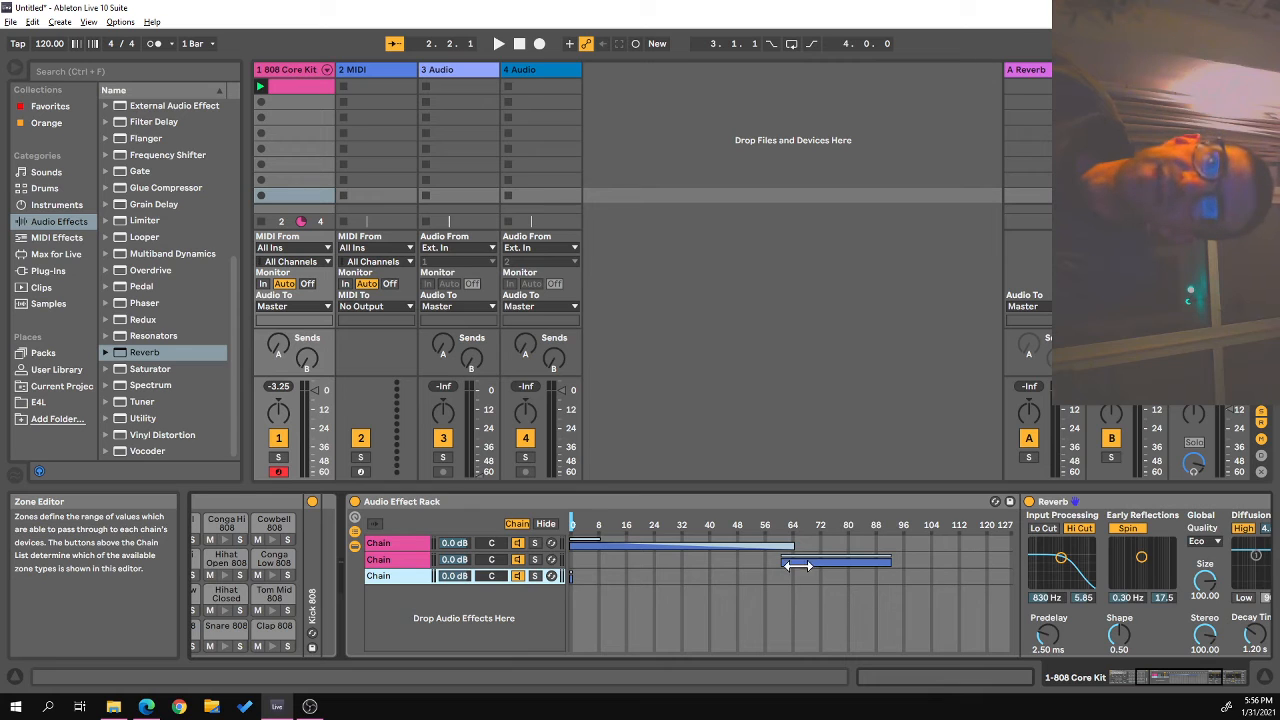
click(830, 565)
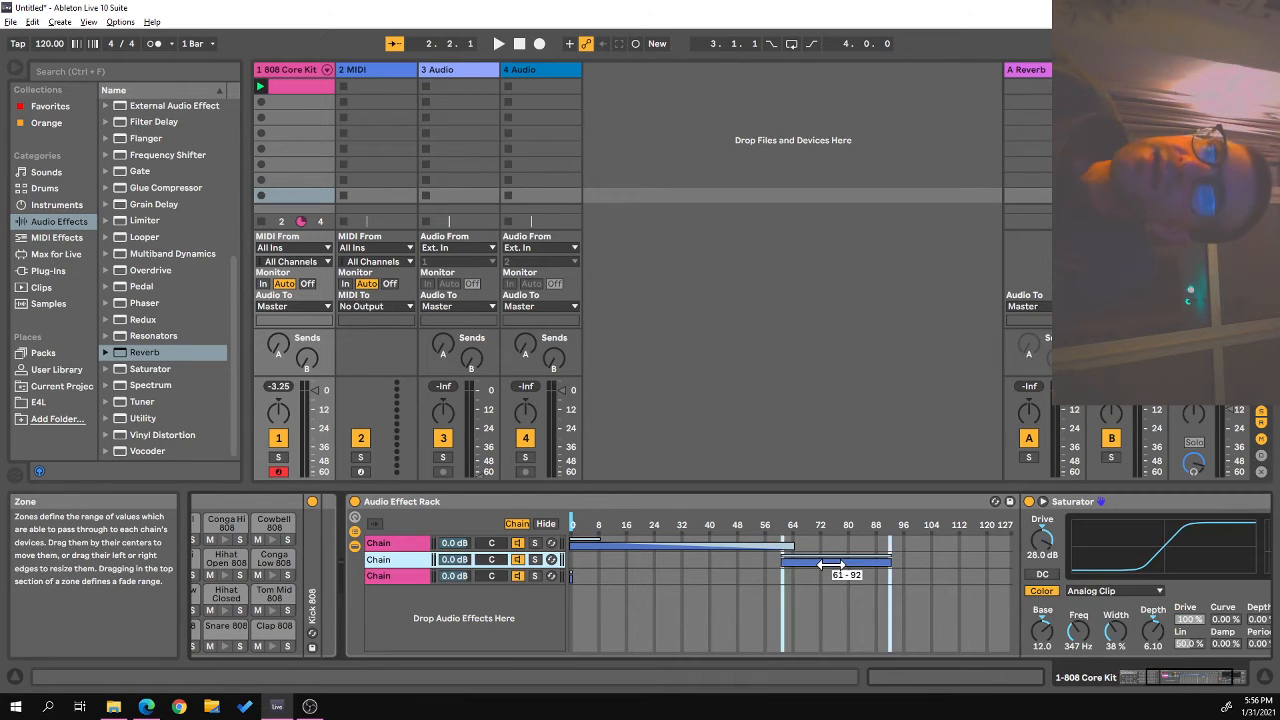
drag(830, 565, 981, 557)
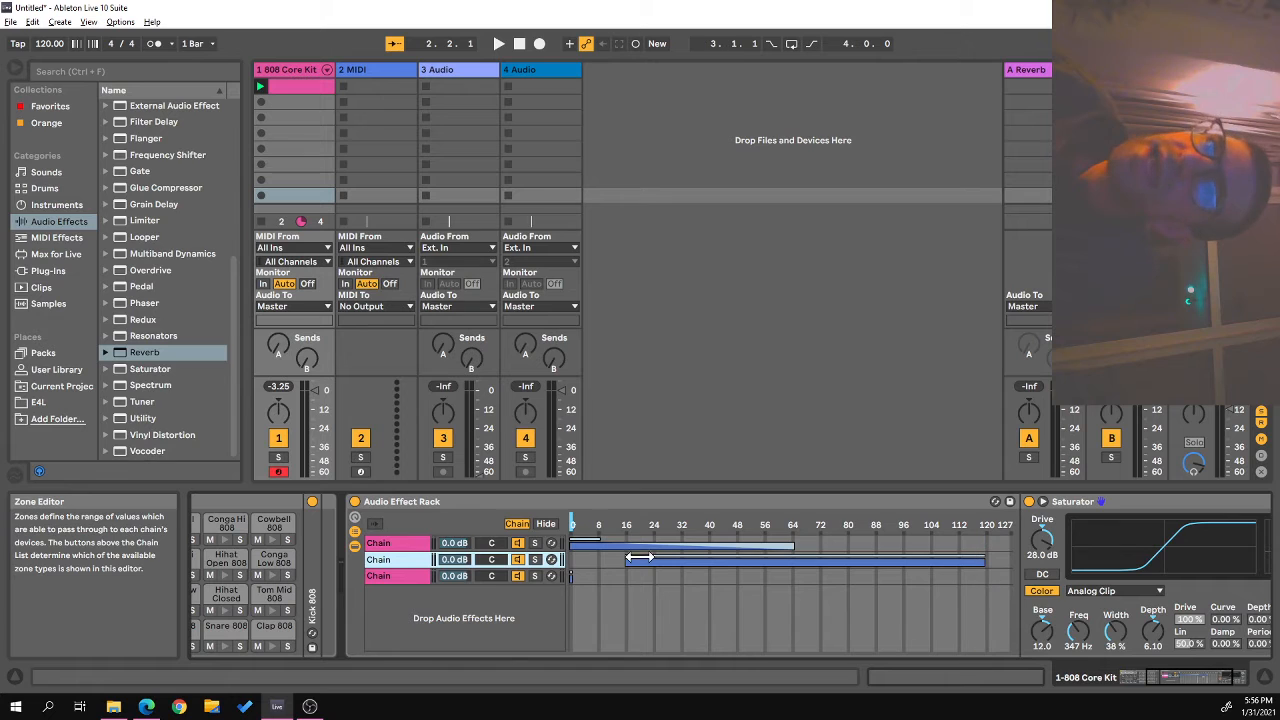
drag(627, 556, 960, 557)
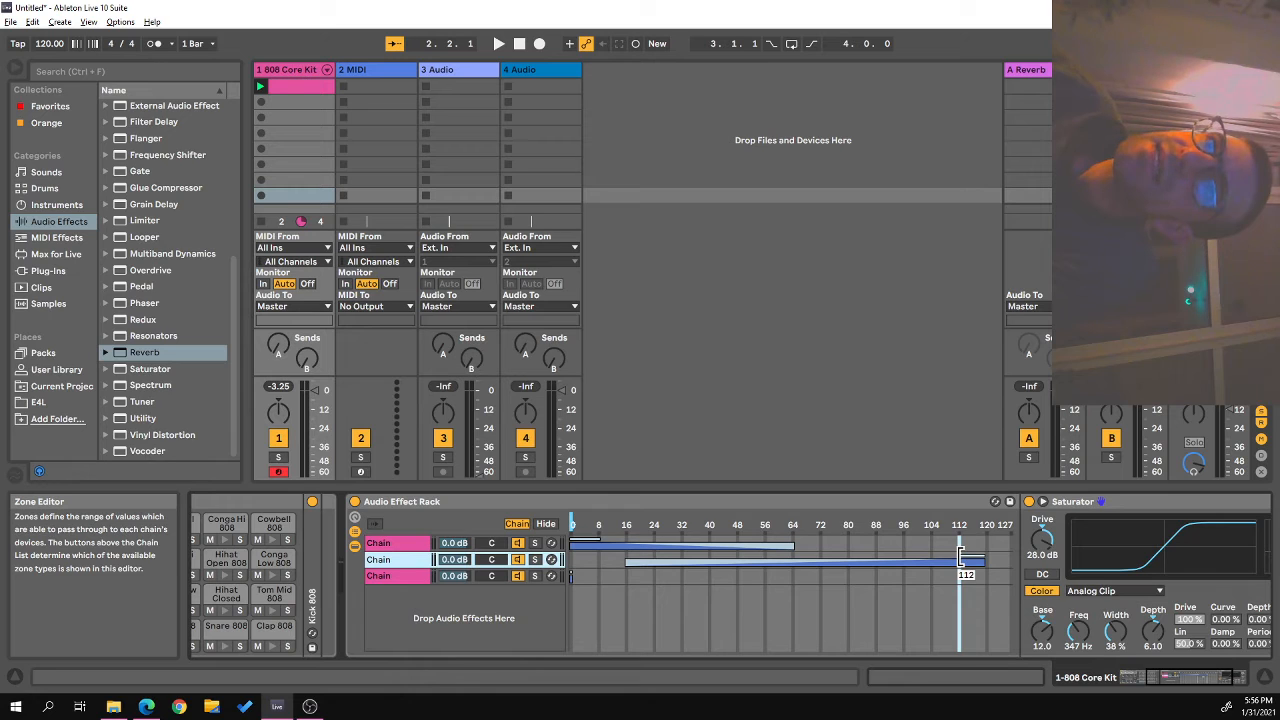
drag(983, 557, 965, 557)
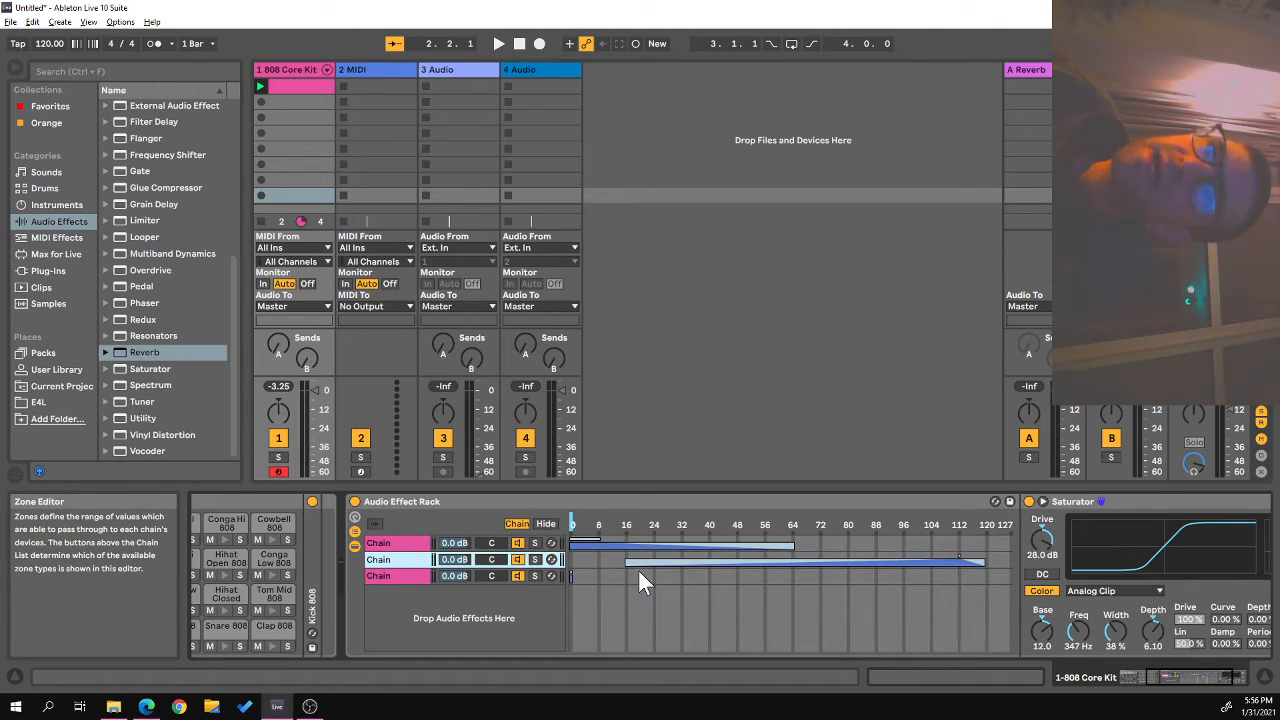
- Set the Reverb chain's zone to about 64–127 and fade it in up to about 117
click(573, 578)
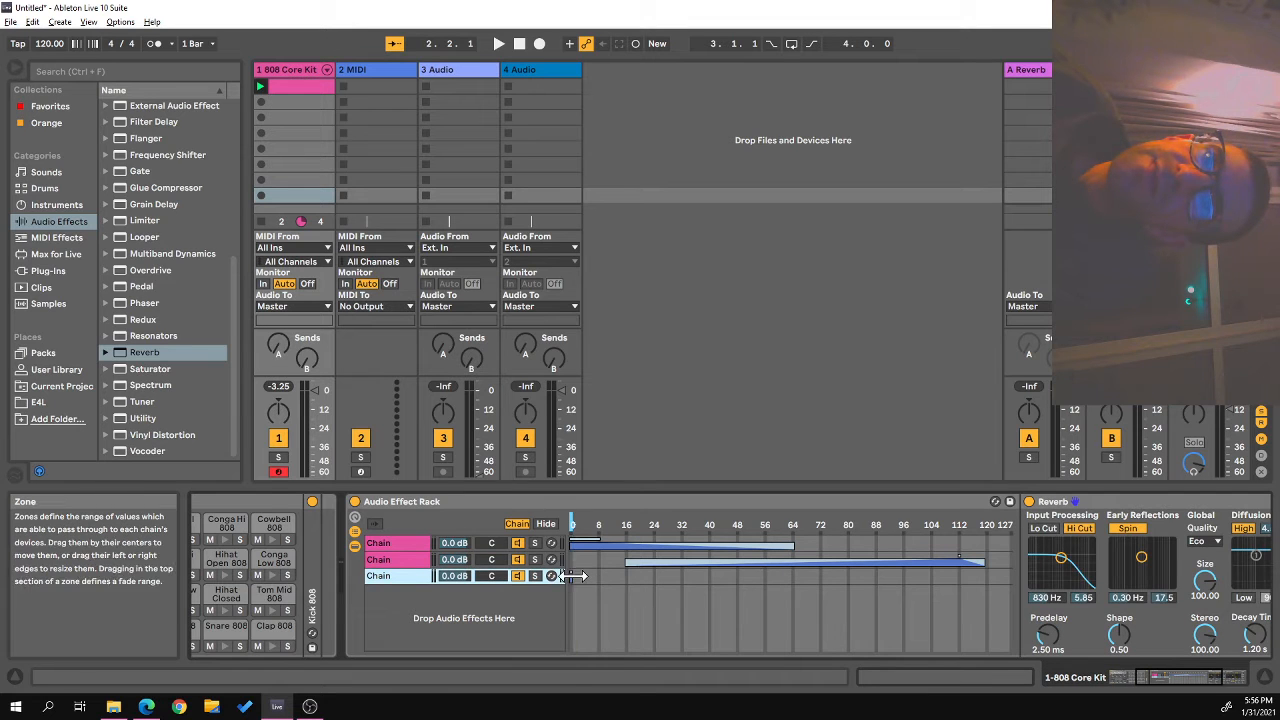
drag(577, 577, 937, 570)
- Set the Reverb's size to about 187.60, decay time to 9.81 s, stereo to 117.14 and dry/wet to 100%
scroll(1030, 640, right, 5)
drag(939, 635, 942, 623)
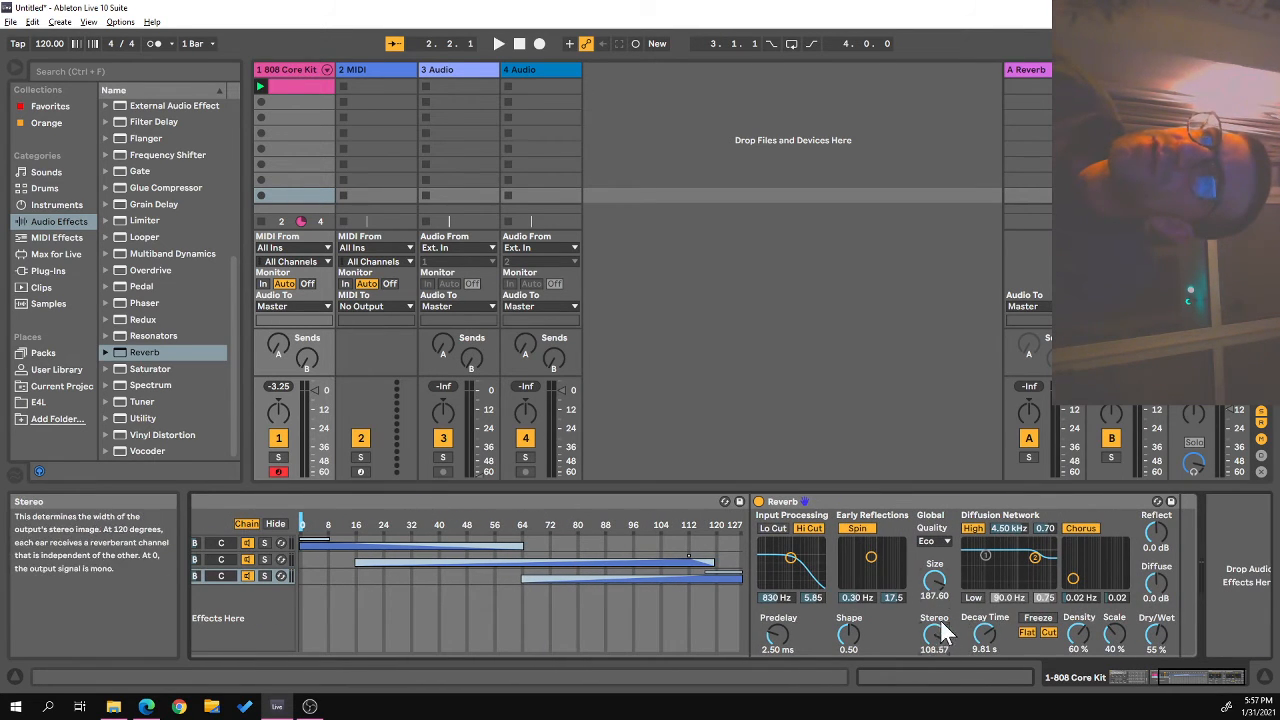
drag(1158, 597, 1150, 548)
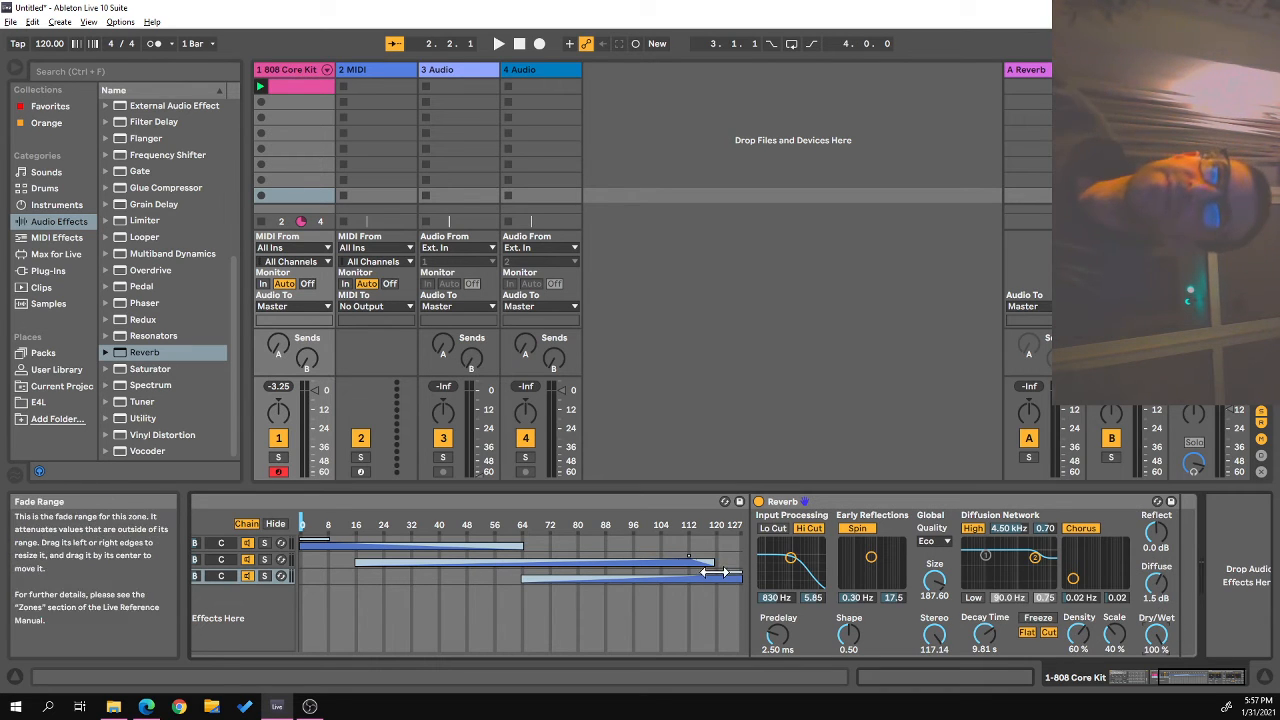
- Play the 808 Core Kit beat with the rack's chain zones in view
drag(1195, 679, 1162, 678)
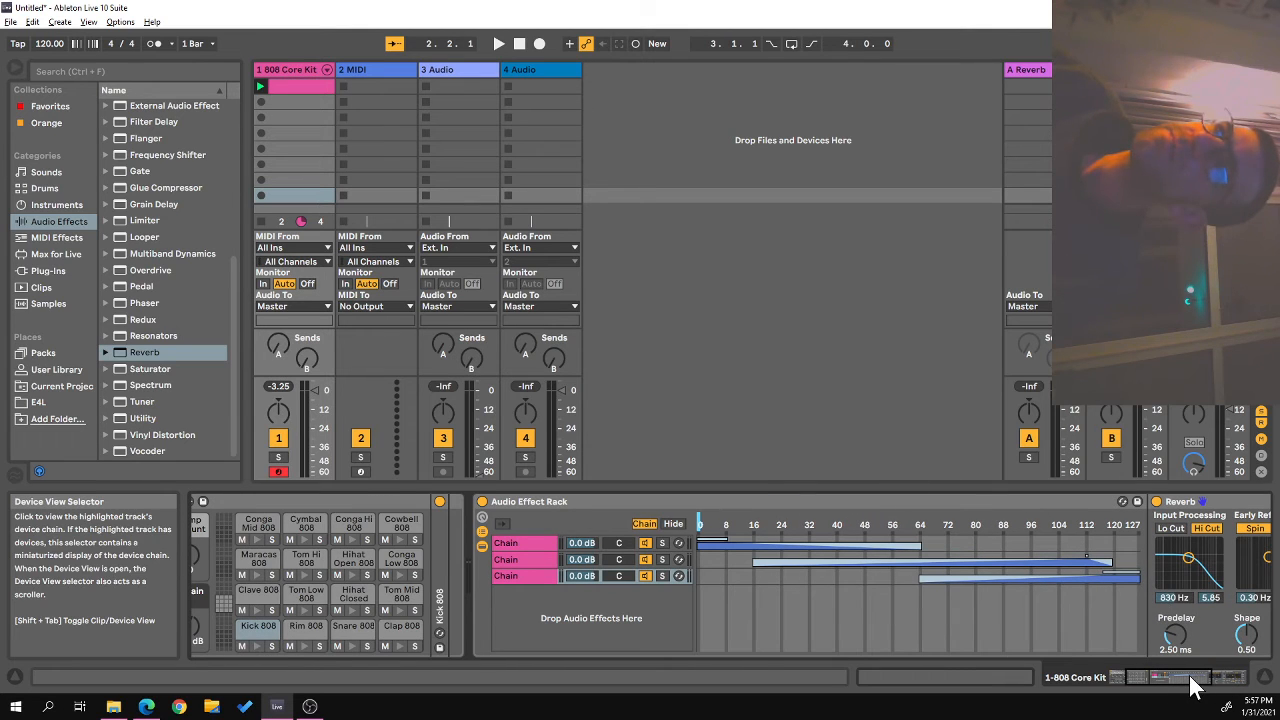
click(1204, 680)
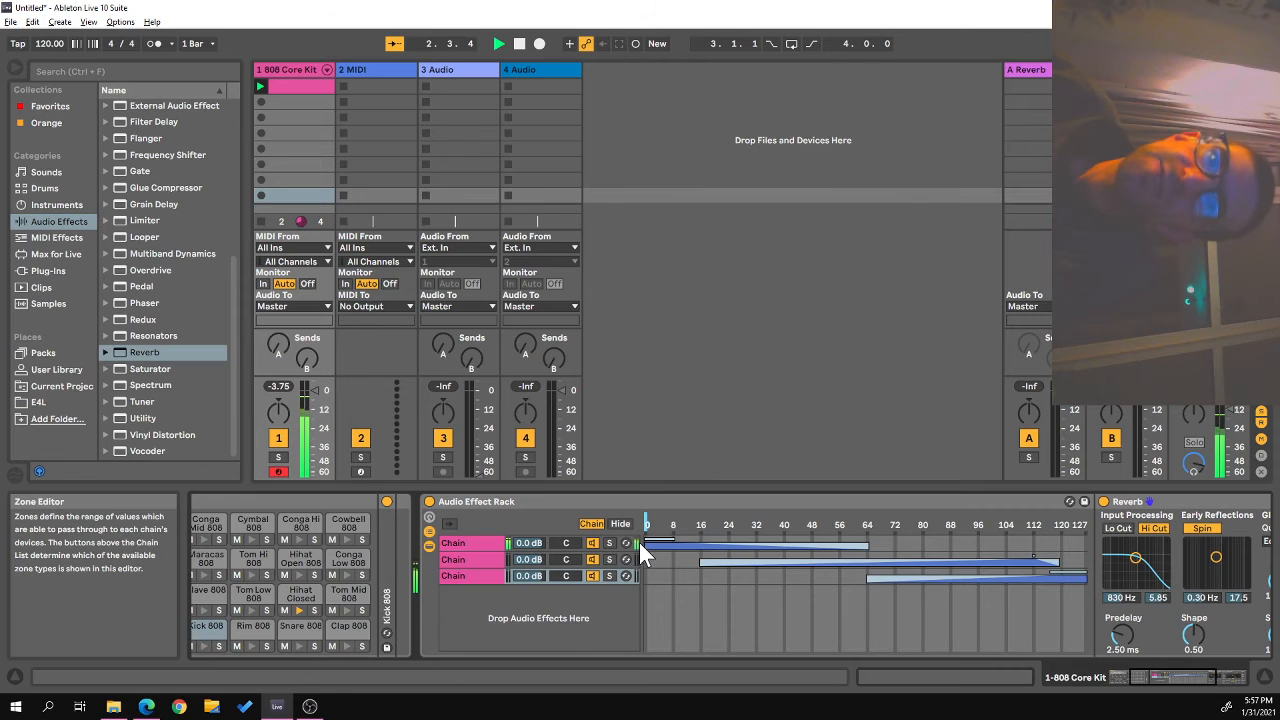
- Select the Erosion chain and sweep the chain selector back and forth across the zones to audition the crossfades during playback
click(483, 546)
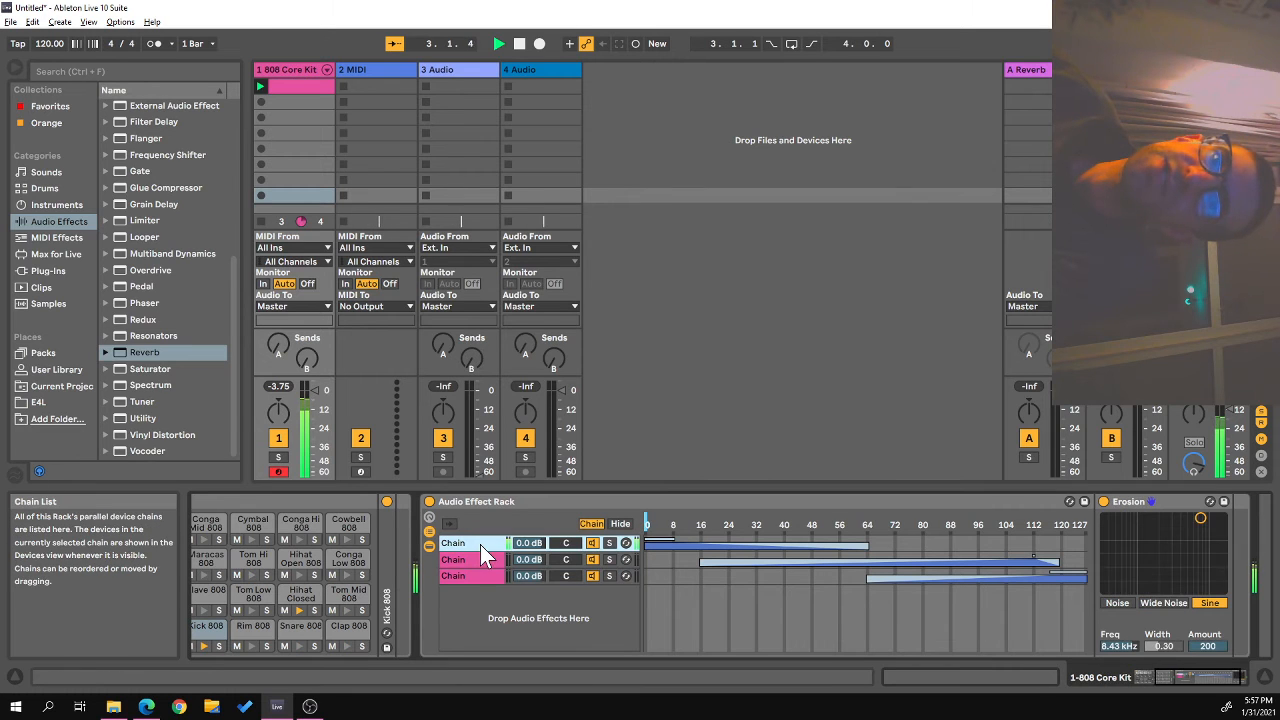
click(645, 522)
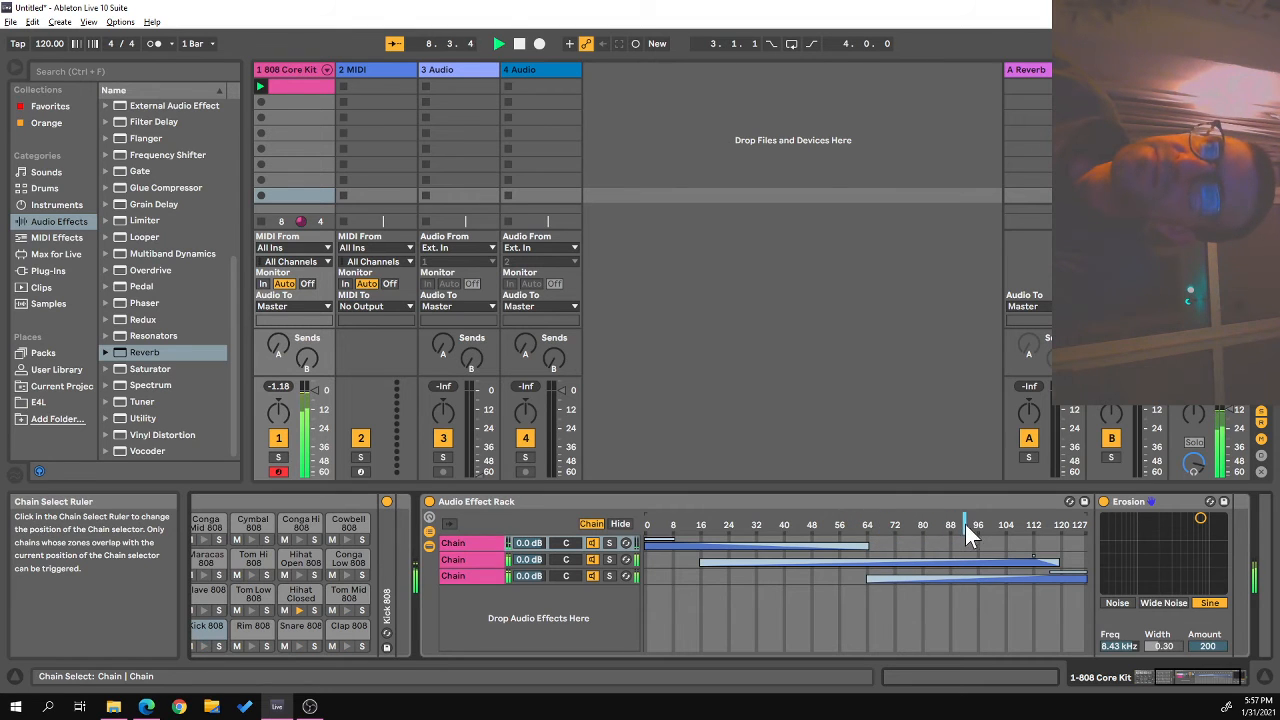
mouse_move(965, 526)
mouse_down()
mouse_move(1081, 526)
mouse_move(870, 526)
mouse_up()
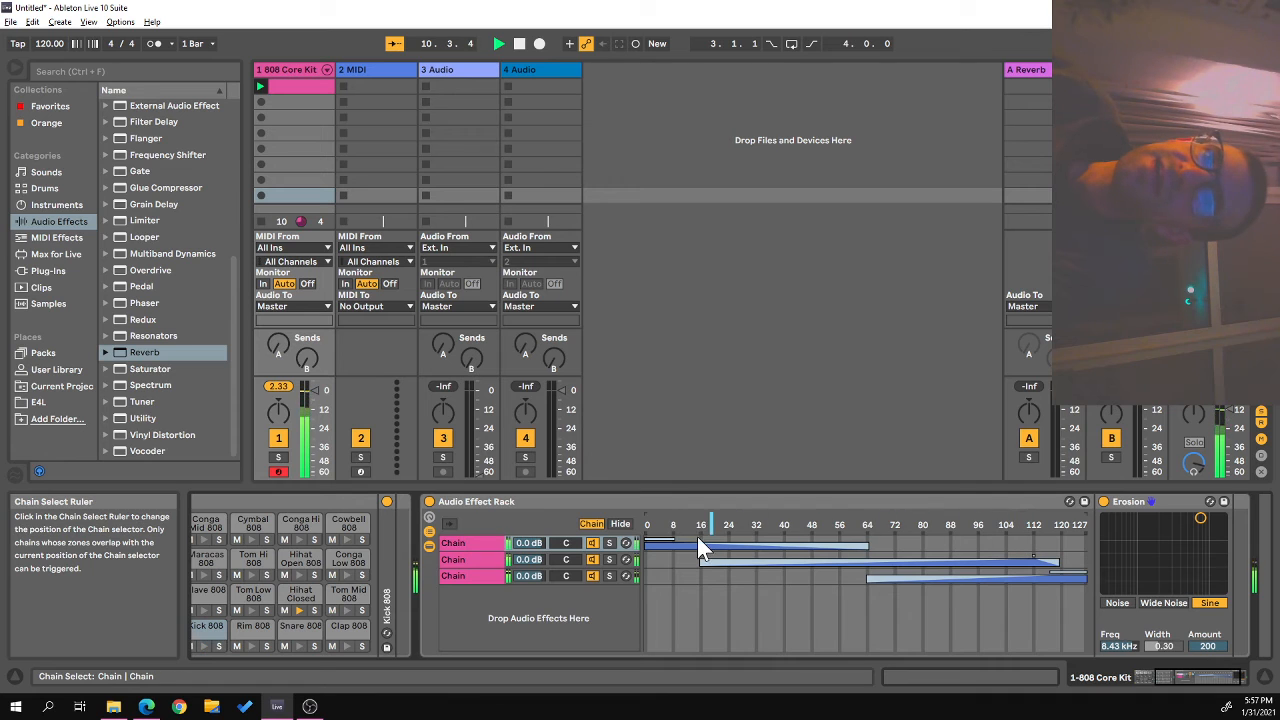
drag(675, 524, 703, 521)
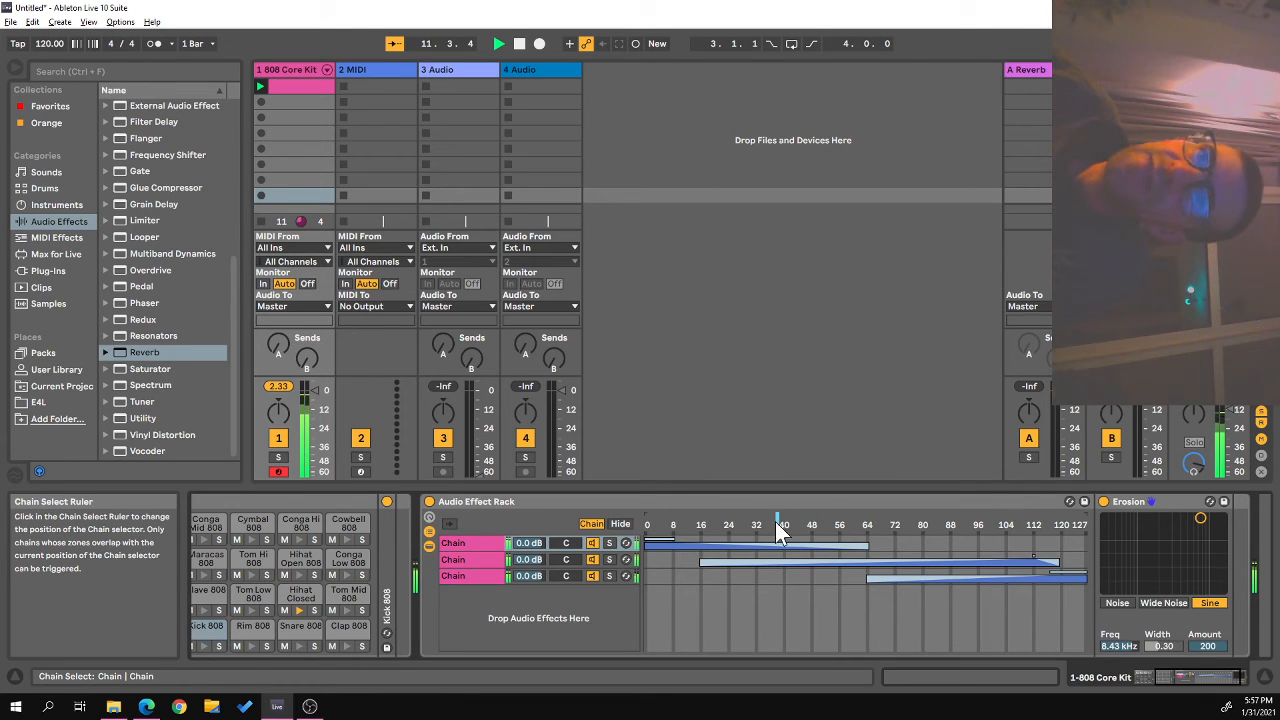
drag(776, 522, 676, 524)
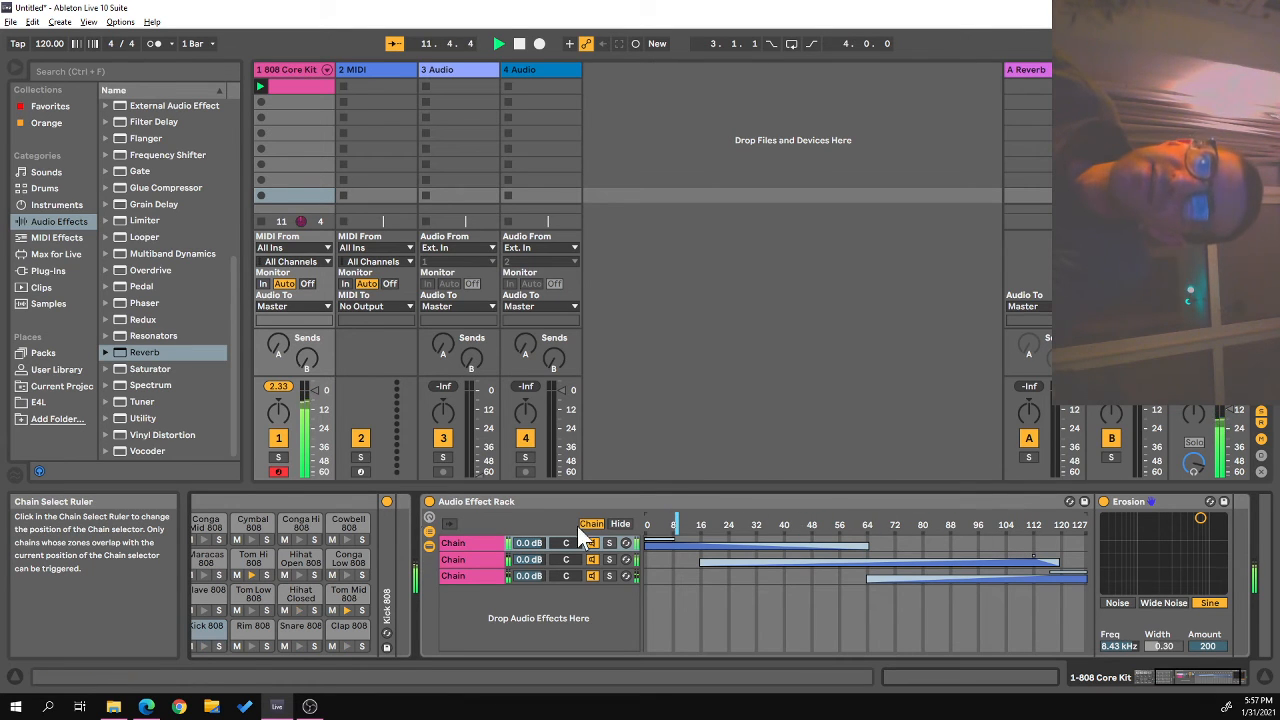
- Show the rack's macro controls and map the chain selector to Macro 1
click(430, 517)
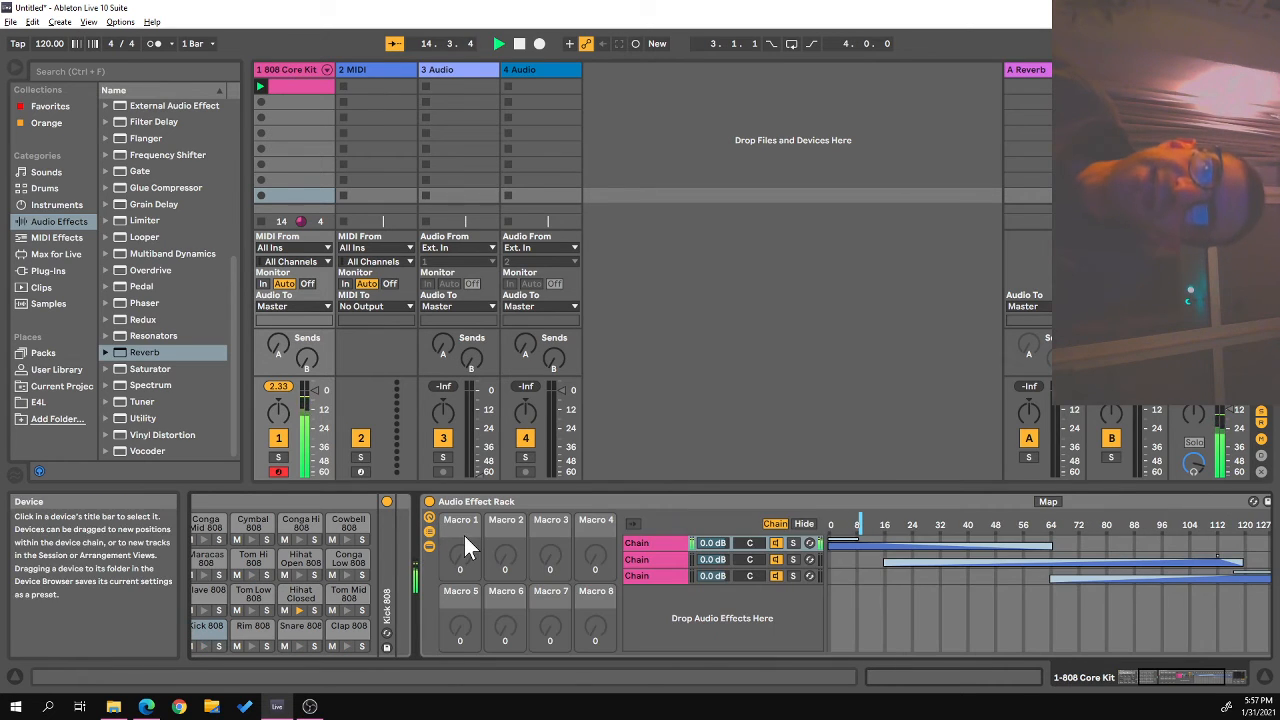
right_click(866, 521)
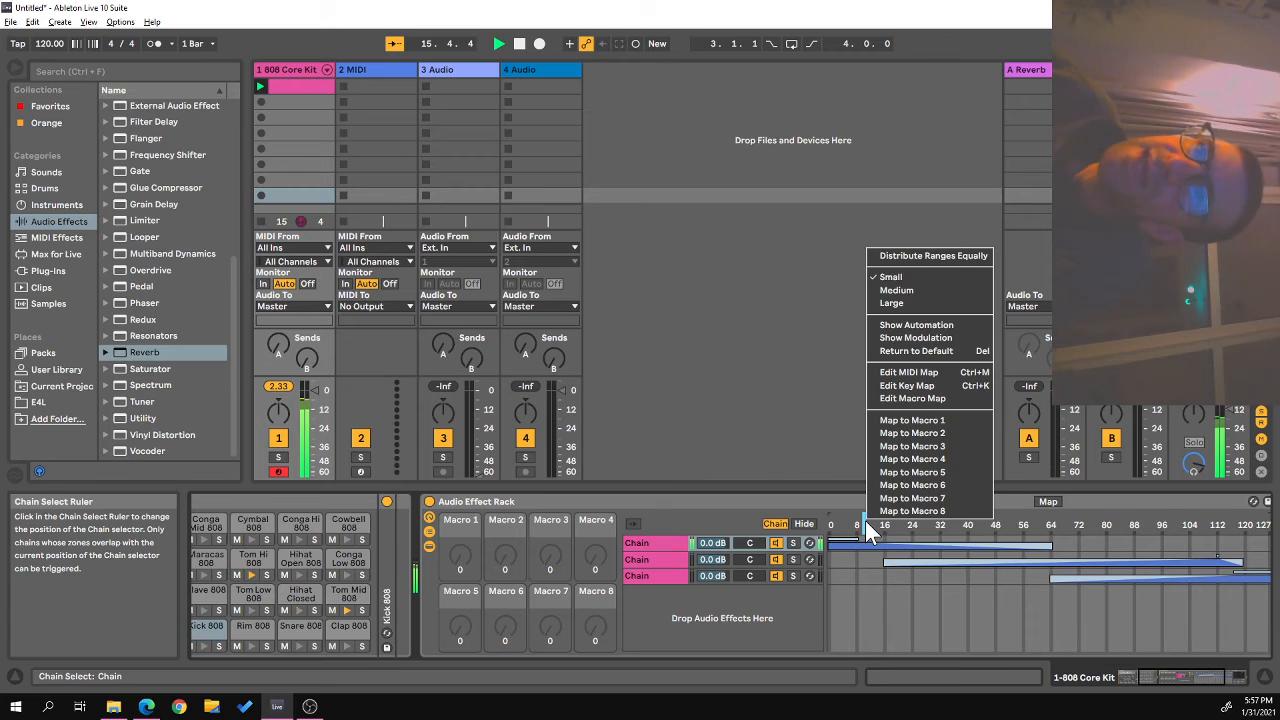
click(888, 421)
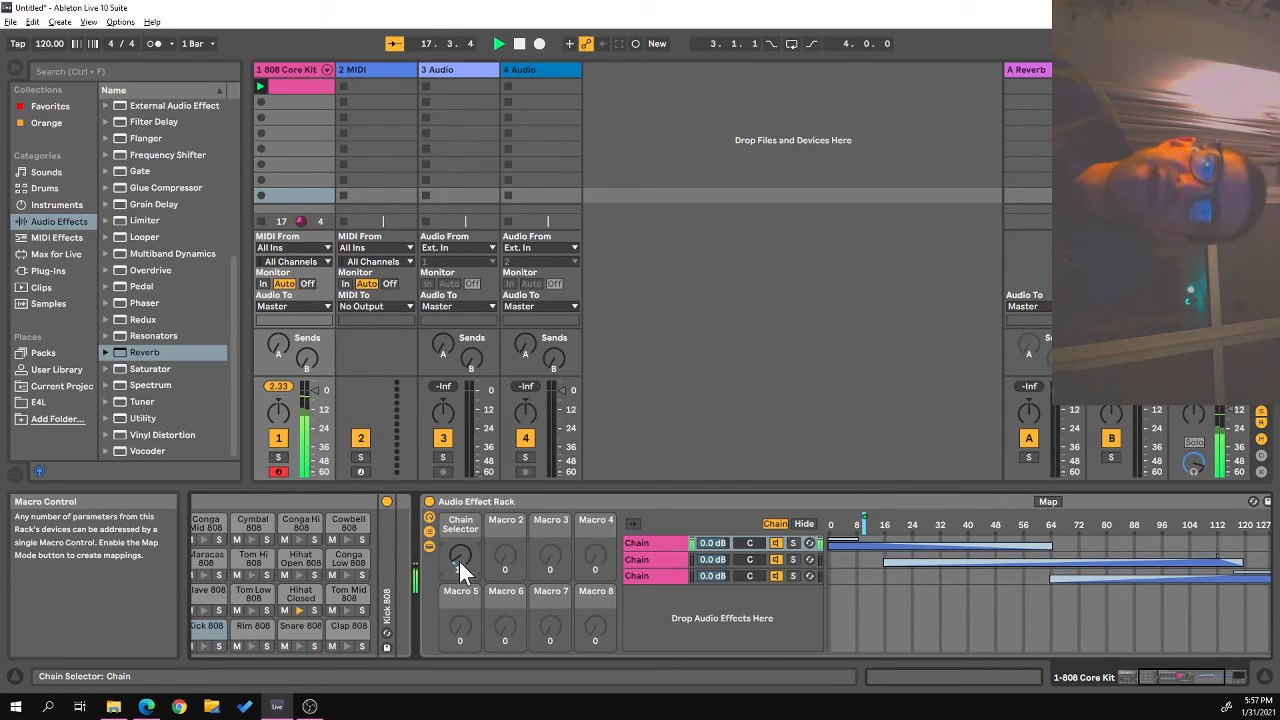
- Audition the Chain Selector macro, return it to 0, and bring the Erosion chain's device into view
mouse_move(459, 561)
mouse_down()
mouse_move(463, 548)
mouse_move(464, 569)
mouse_move(825, 518)
mouse_up()
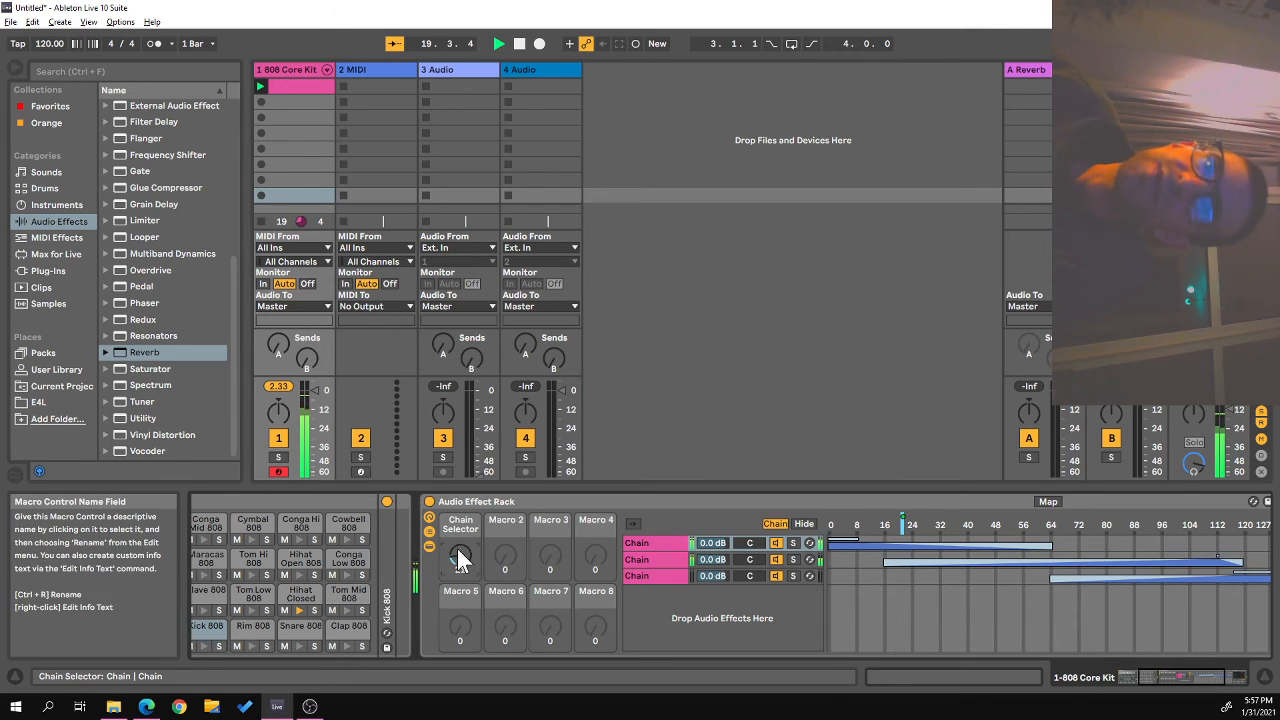
mouse_move(457, 560)
mouse_down()
mouse_move(471, 460)
mouse_move(458, 574)
mouse_move(464, 462)
mouse_move(447, 543)
mouse_move(459, 590)
mouse_up()
click(634, 546)
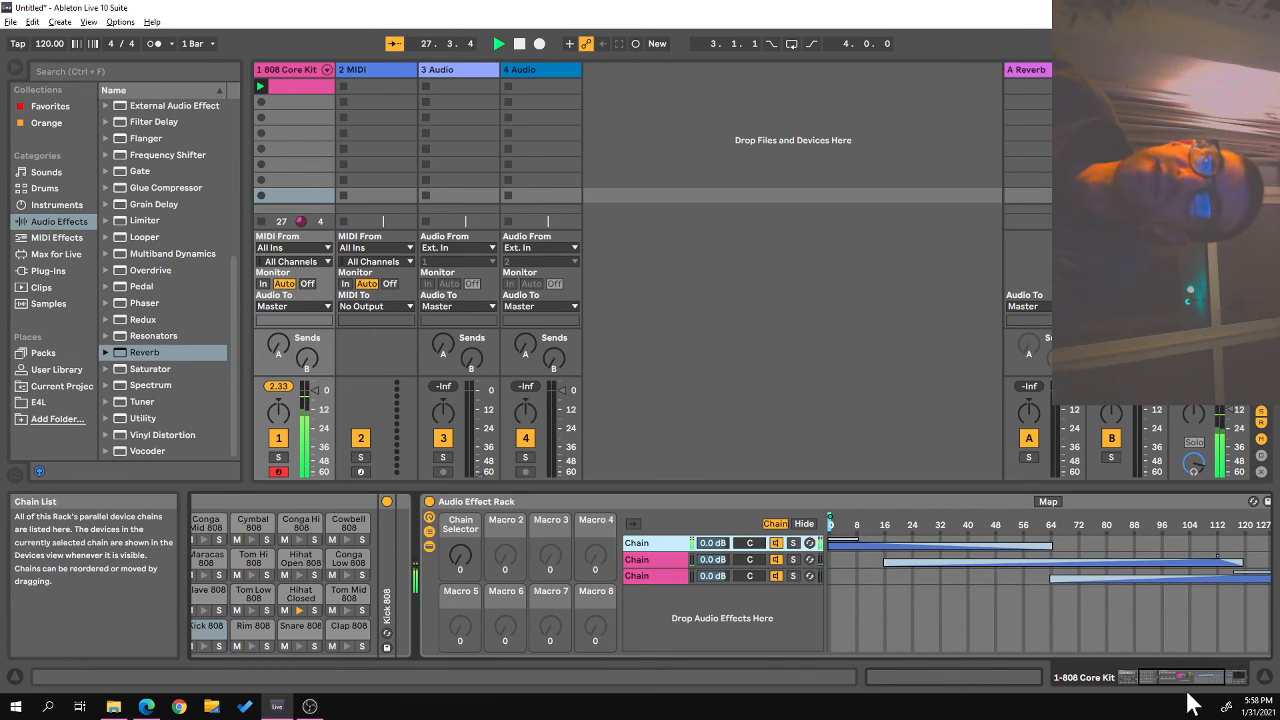
drag(1153, 675, 1169, 676)
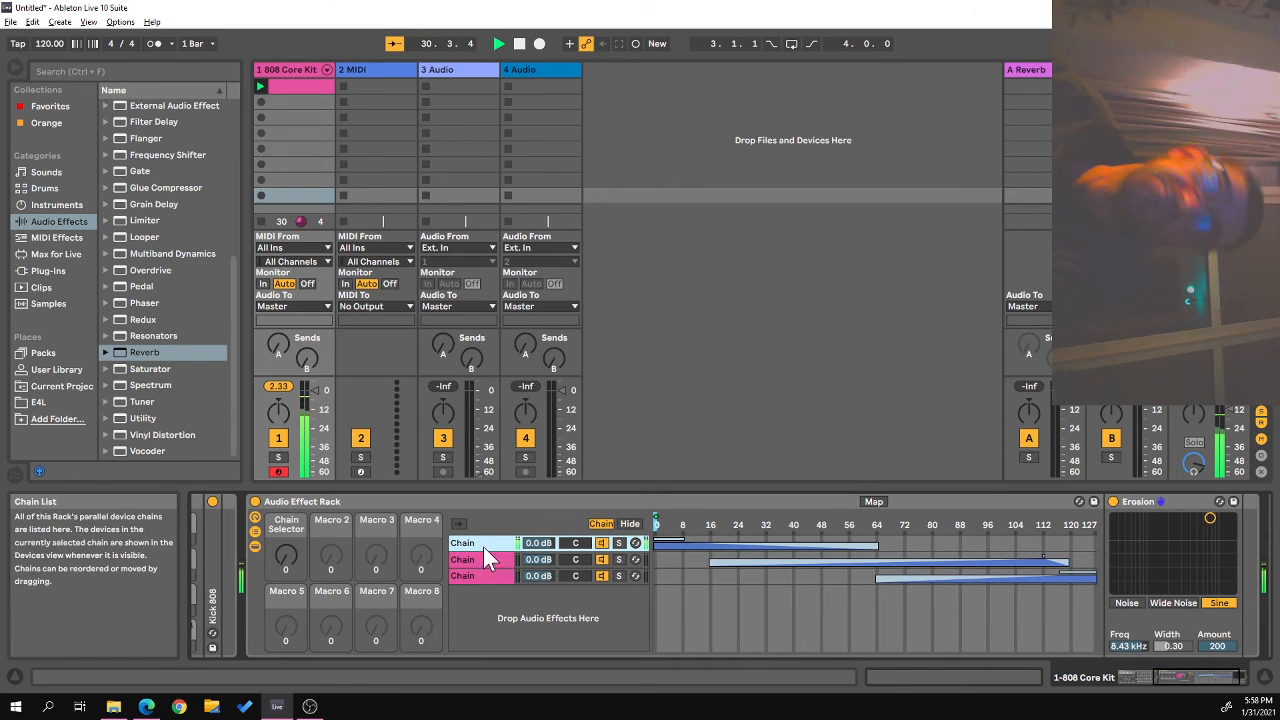
- Raise the Chain Selector macro to 127, mute the 808 Core Kit track while lowering the macro to 5, and unmute the track
mouse_move(290, 548)
mouse_down()
mouse_move(285, 488)
mouse_move(285, 560)
mouse_move(286, 502)
mouse_up()
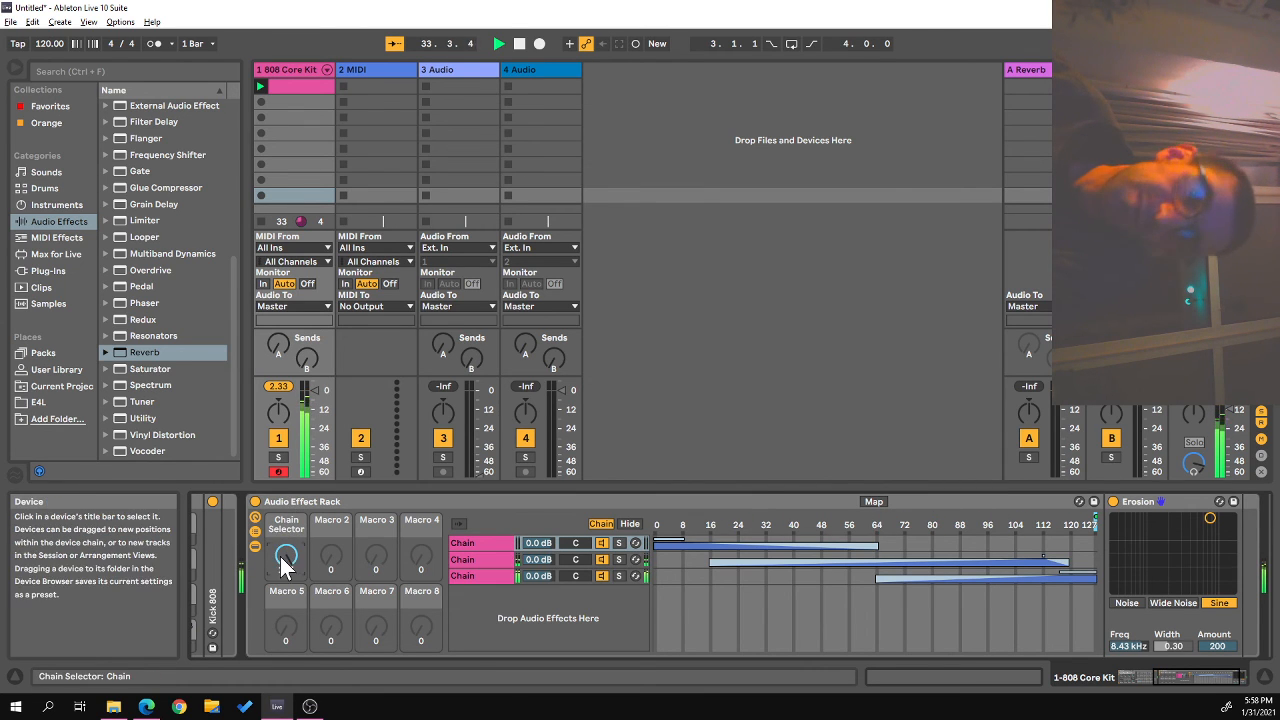
click(282, 439)
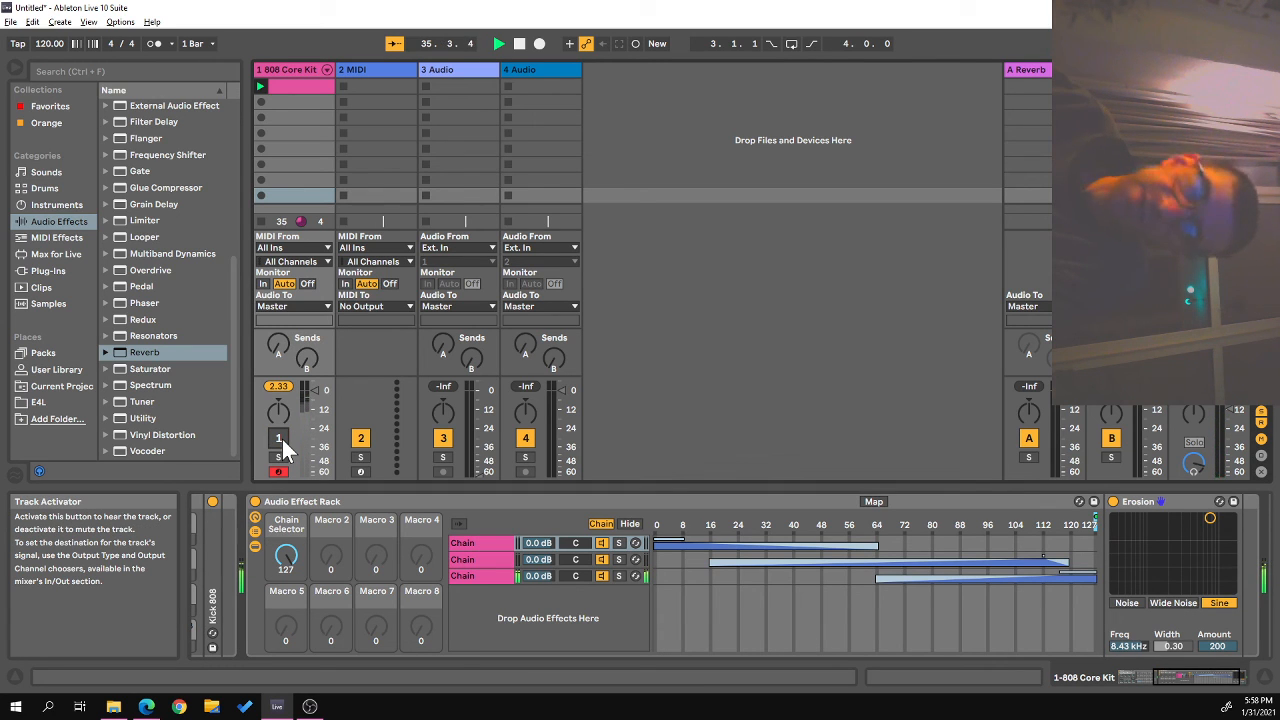
drag(286, 549, 284, 638)
click(280, 437)
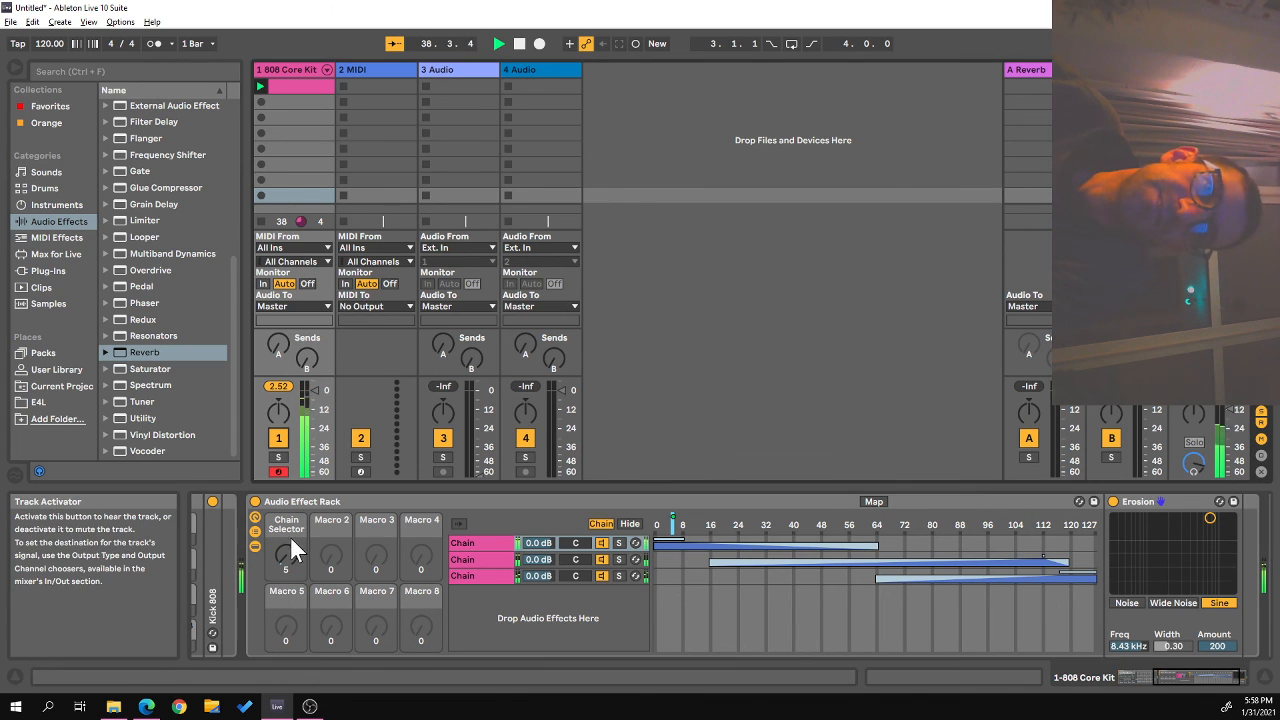
- Set the Chain Selector macro to 0 and lower the Erosion frequency to 701 Hz at an amount of 200
mouse_move(286, 562)
mouse_down()
mouse_move(297, 514)
mouse_move(287, 612)
mouse_up()
drag(1210, 518, 1138, 516)
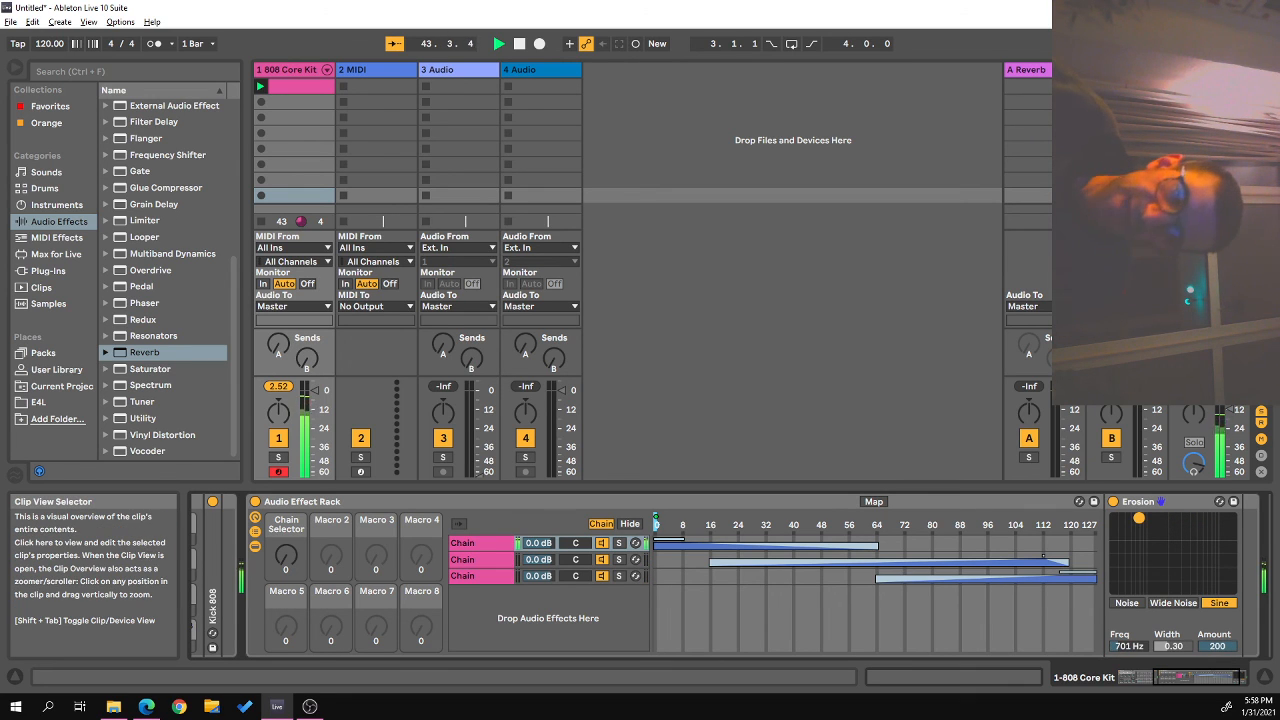